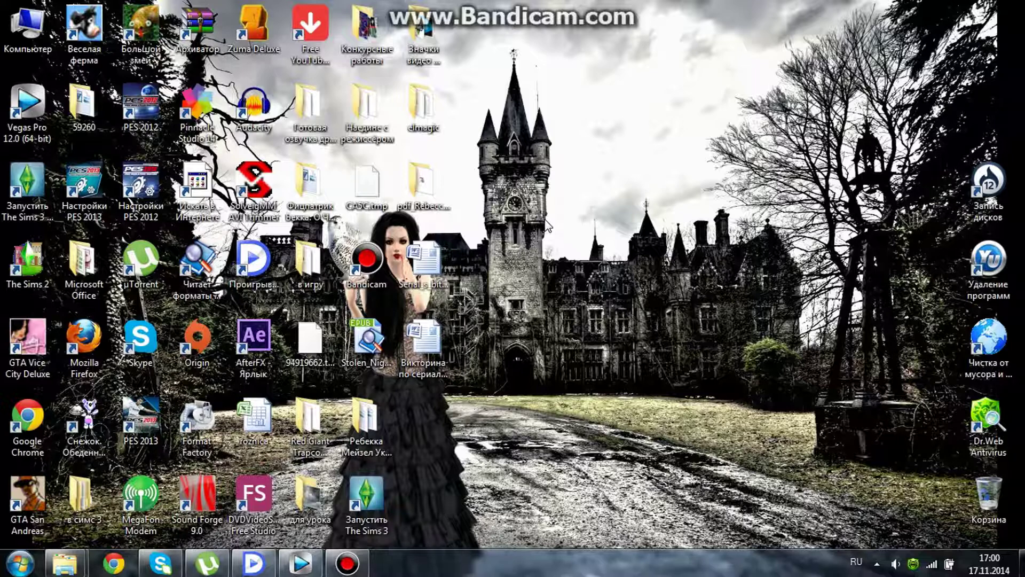
# - Restore the paused Sim-Stars episode in PotPlayer from the taskbar
pyautogui.click(253, 564)
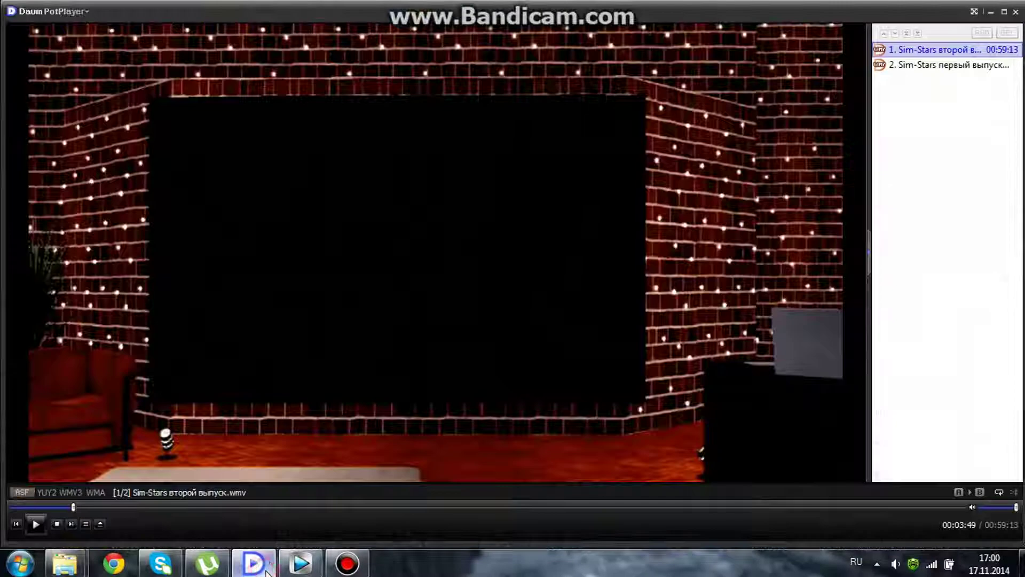
# - Play the Sim-Stars studio scene briefly, pausing twice near 00:04:01, then close PotPlayer
pyautogui.click(33, 527)
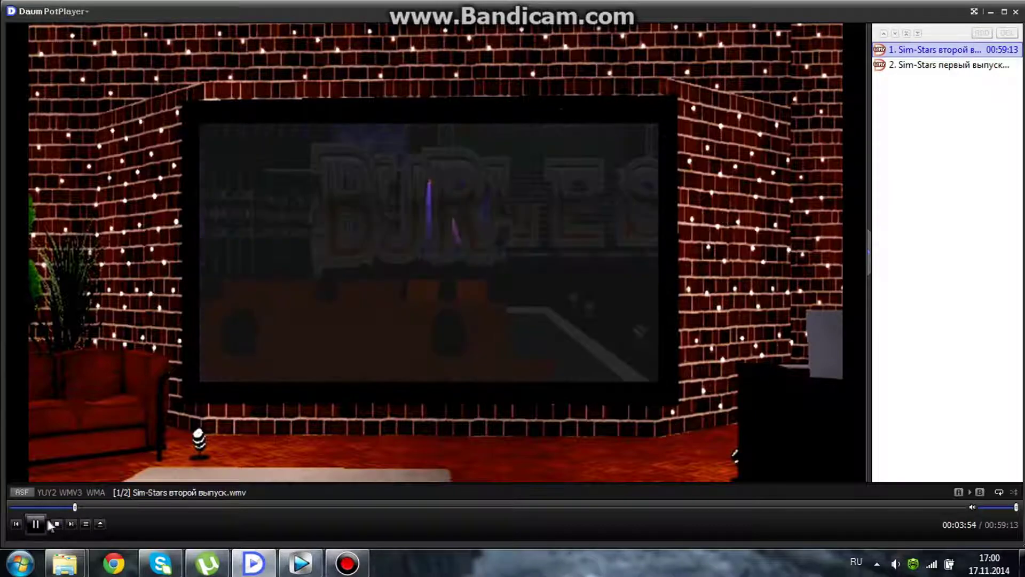
pyautogui.click(35, 524)
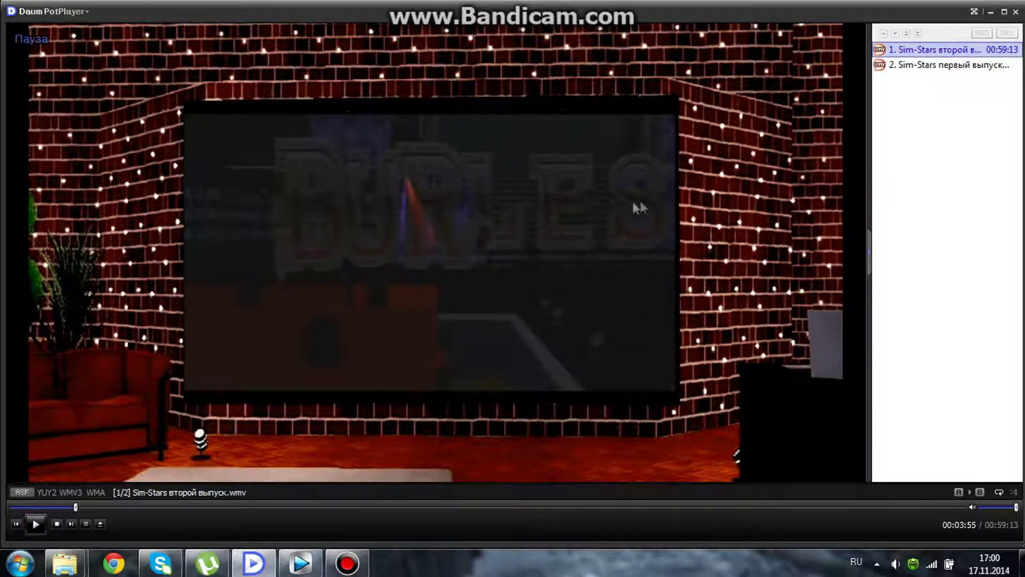
pyautogui.click(35, 524)
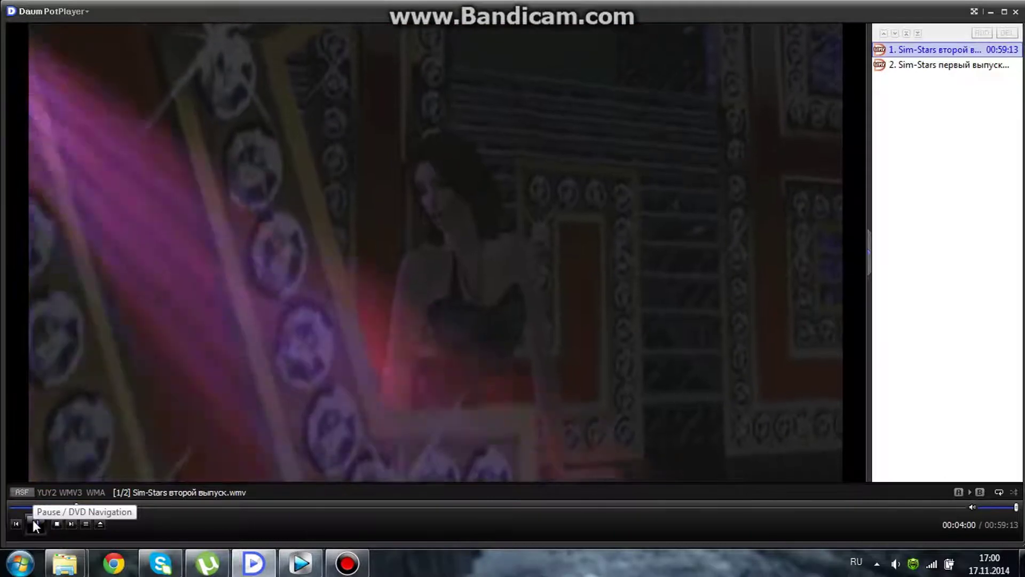
pyautogui.click(34, 522)
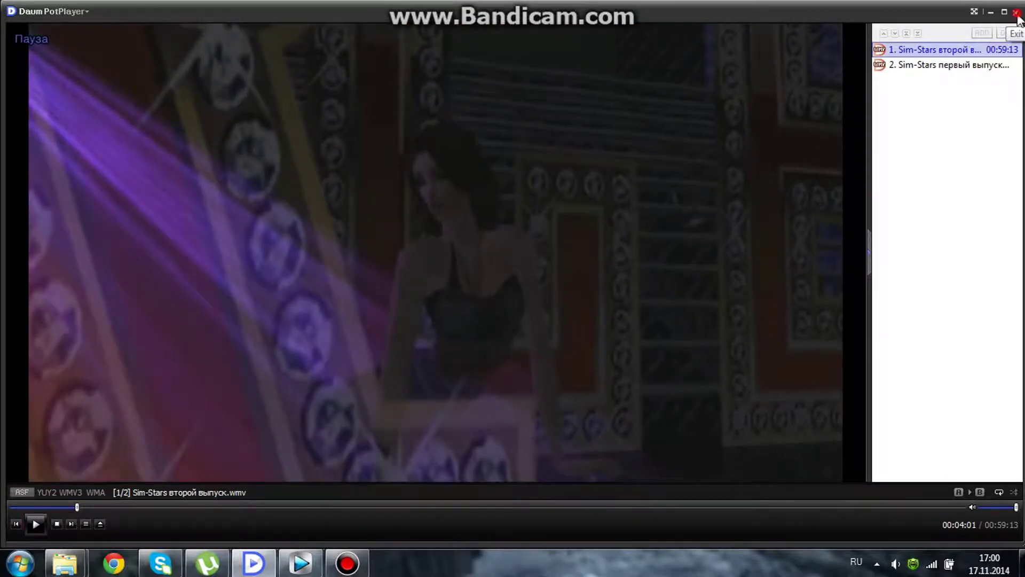
pyautogui.click(1016, 12)
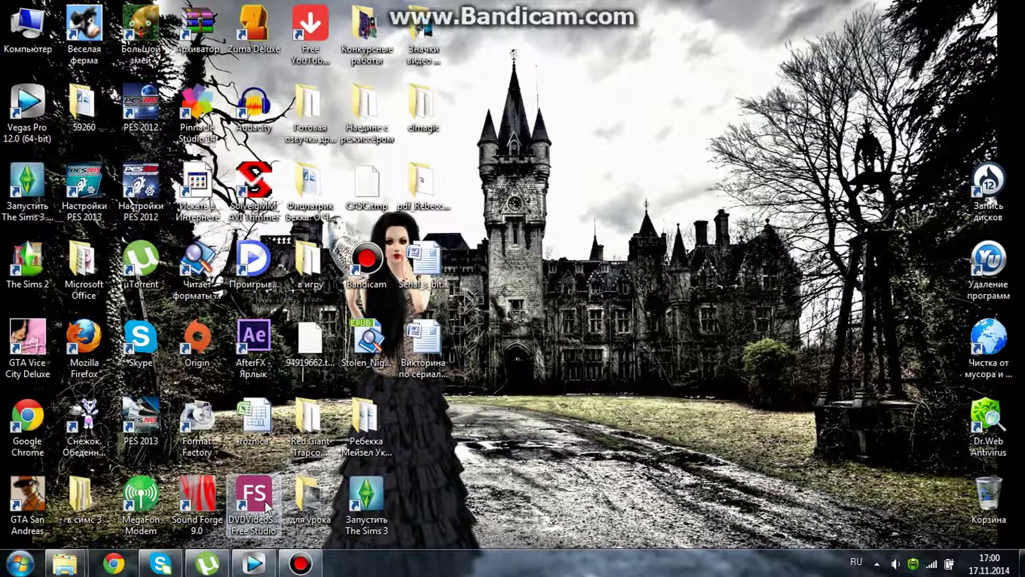
# - Restore the untitled Vegas project and insert two new video tracks on the timeline
pyautogui.click(253, 564)
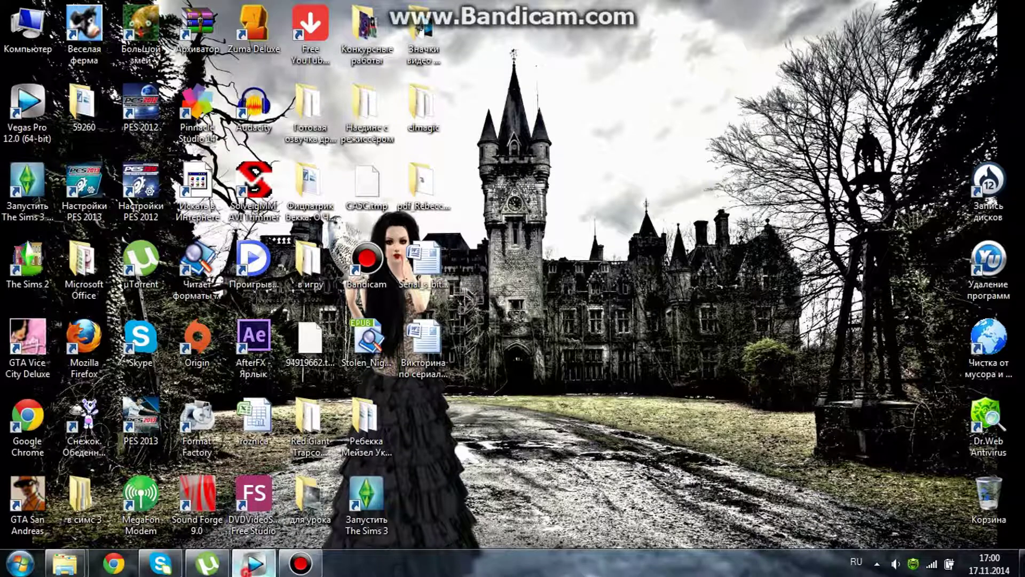
pyautogui.rightClick(391, 369)
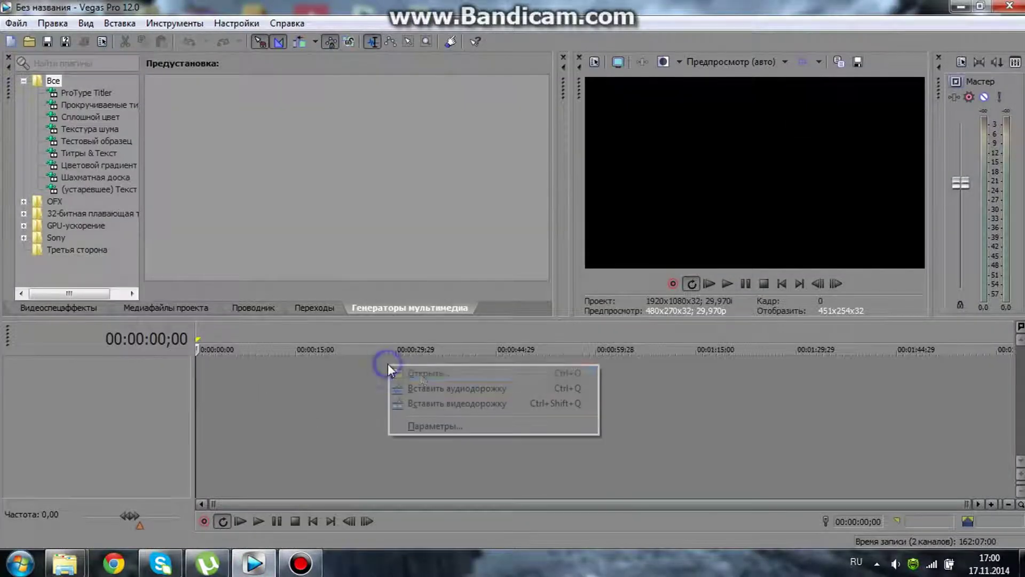
pyautogui.click(432, 399)
pyautogui.rightClick(412, 435)
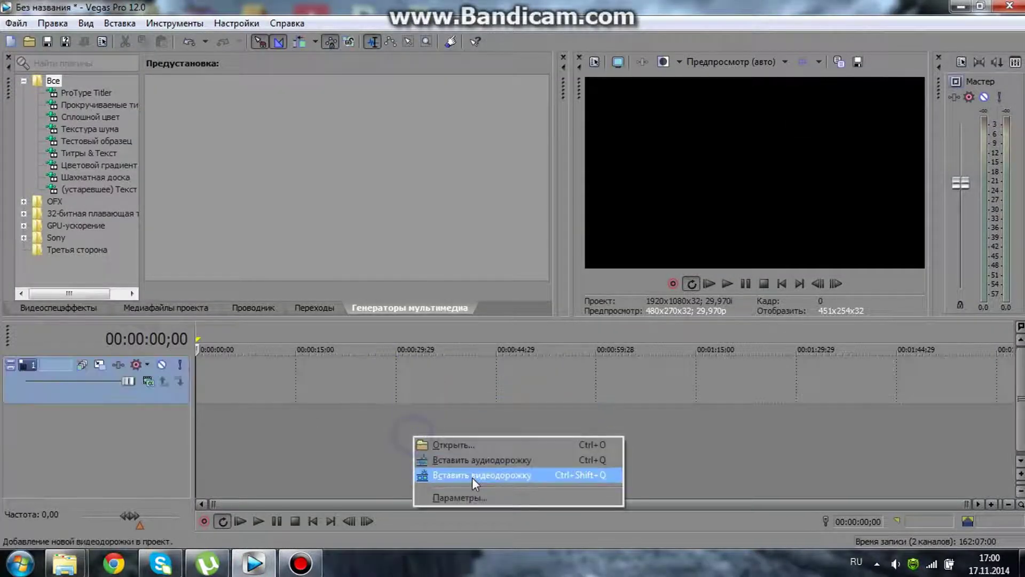
pyautogui.click(470, 475)
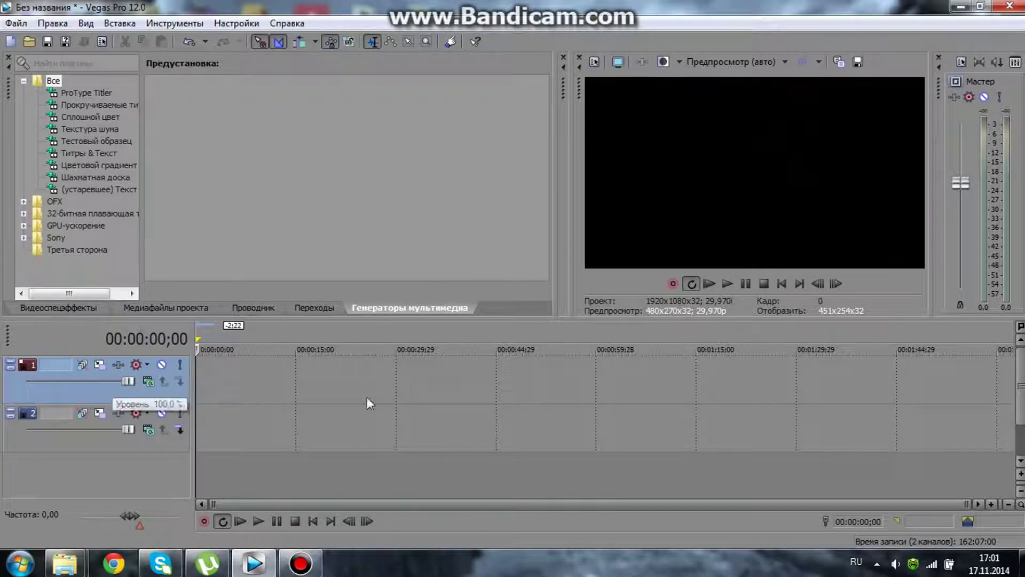
# - Drag the Экран 1 clip onto video track 2, keeping the current project settings
pyautogui.moveTo(82, 563)
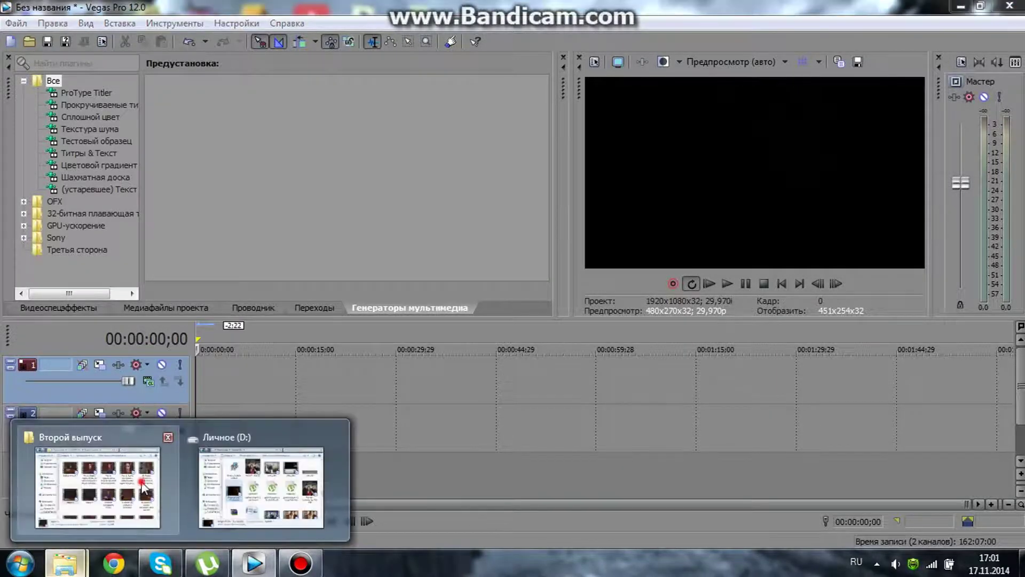
pyautogui.click(97, 487)
pyautogui.moveTo(543, 268)
pyautogui.mouseDown()
pyautogui.moveTo(346, 335)
pyautogui.moveTo(210, 425)
pyautogui.mouseUp()
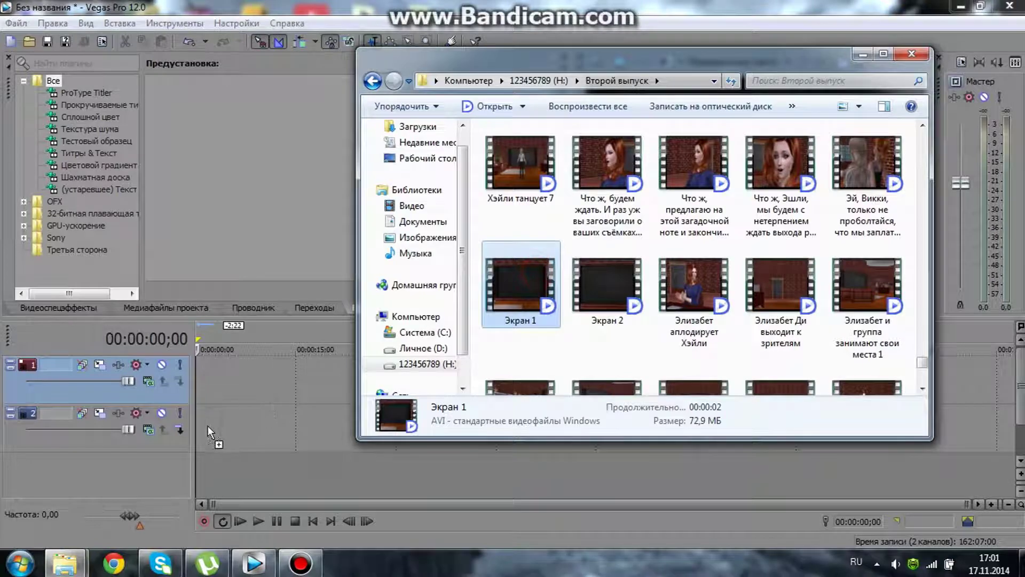
pyautogui.moveTo(332, 202); pyautogui.dragTo(206, 427)
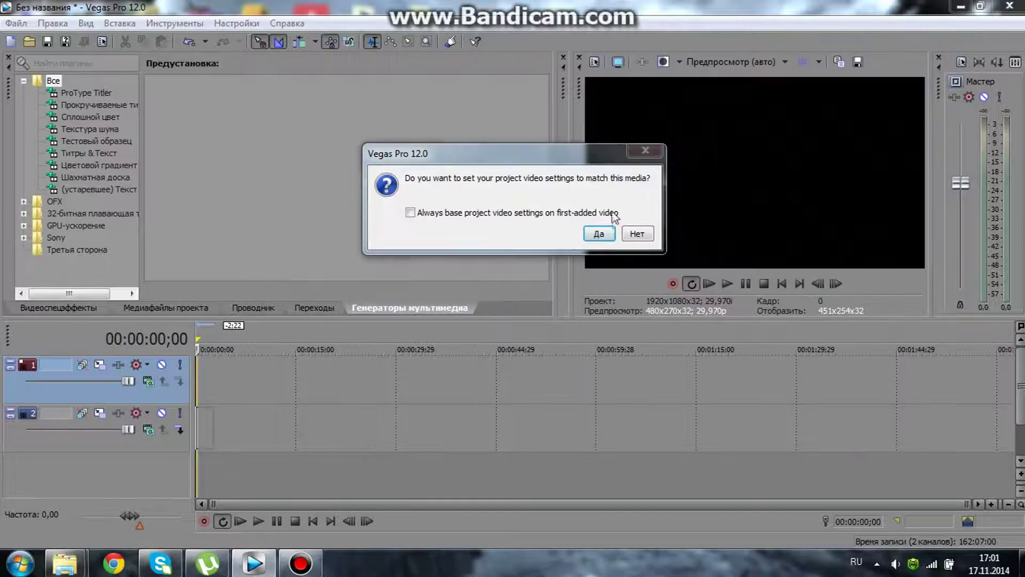
pyautogui.click(638, 231)
# - Drag 'Origin of Life - You Decide' from the D: drive onto the Vegas timeline
pyautogui.moveTo(65, 563)
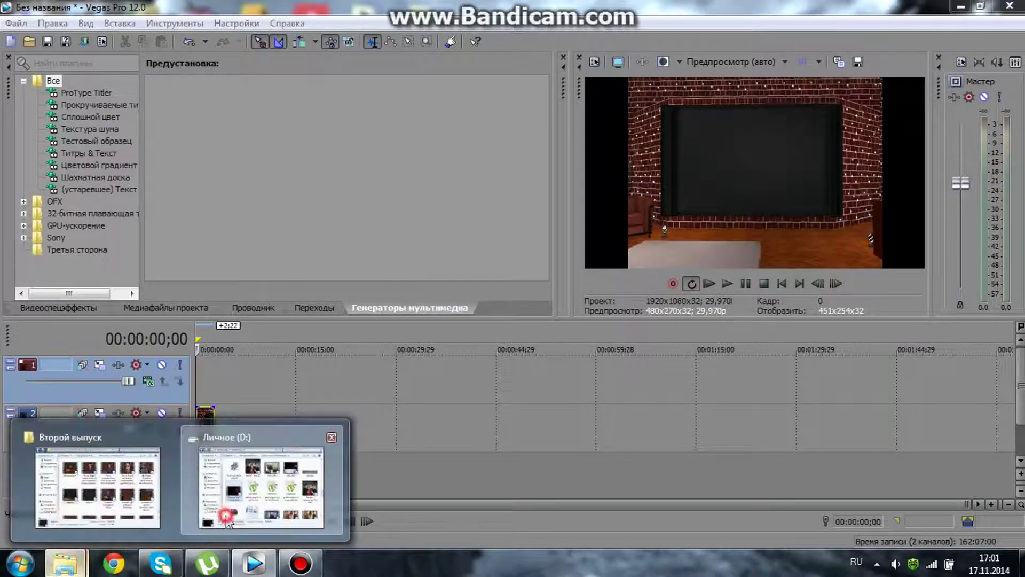
pyautogui.click(261, 481)
pyautogui.moveTo(528, 287); pyautogui.dragTo(201, 380)
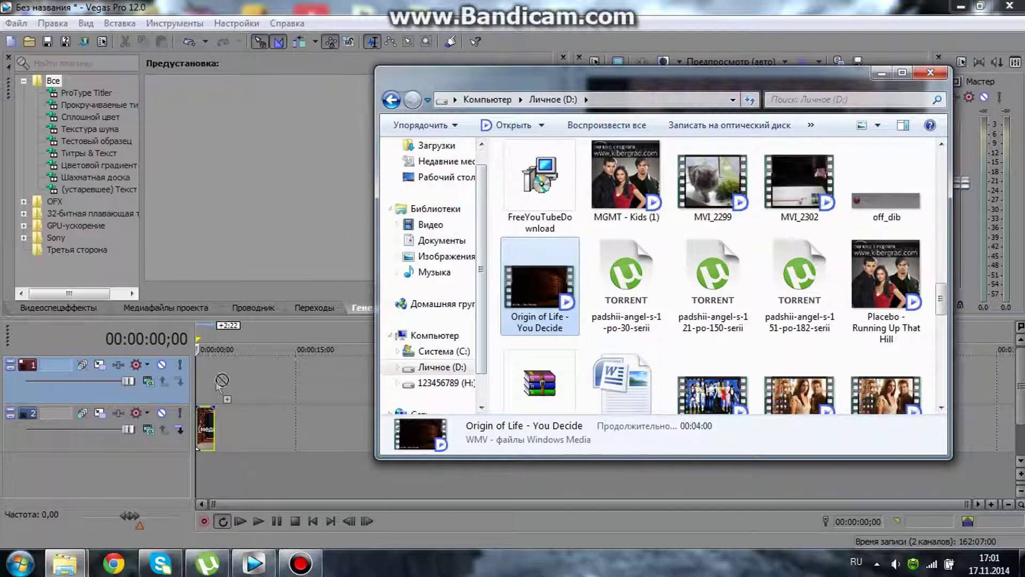
pyautogui.click(457, 364)
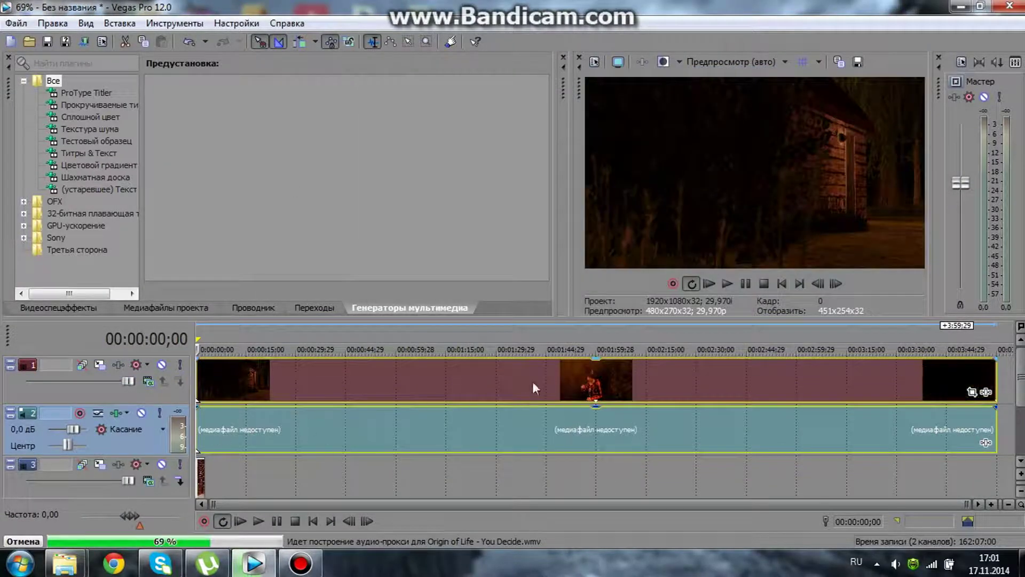
# - Delete the music video's audio track from the timeline
pyautogui.rightClick(1009, 431)
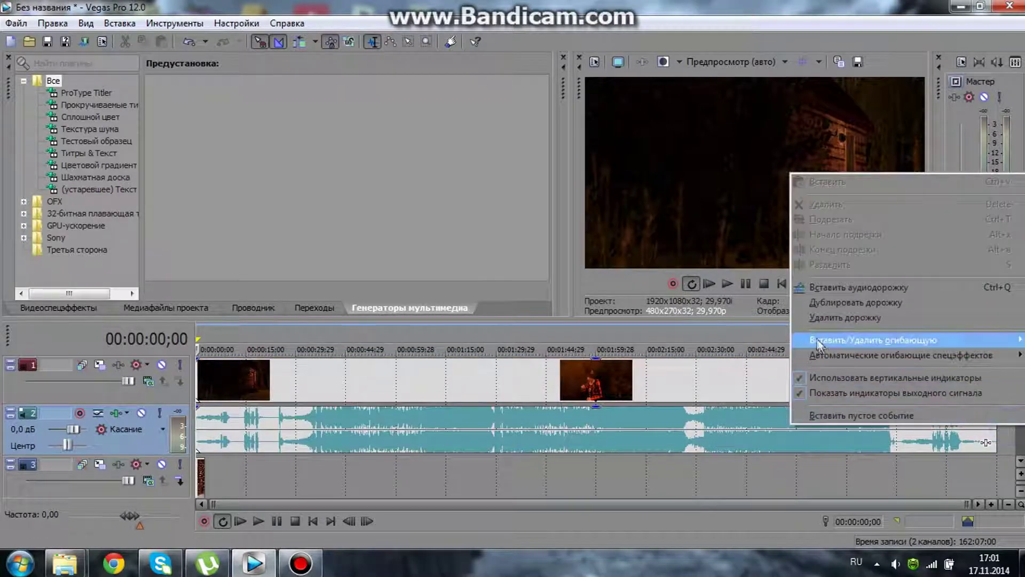
pyautogui.click(809, 320)
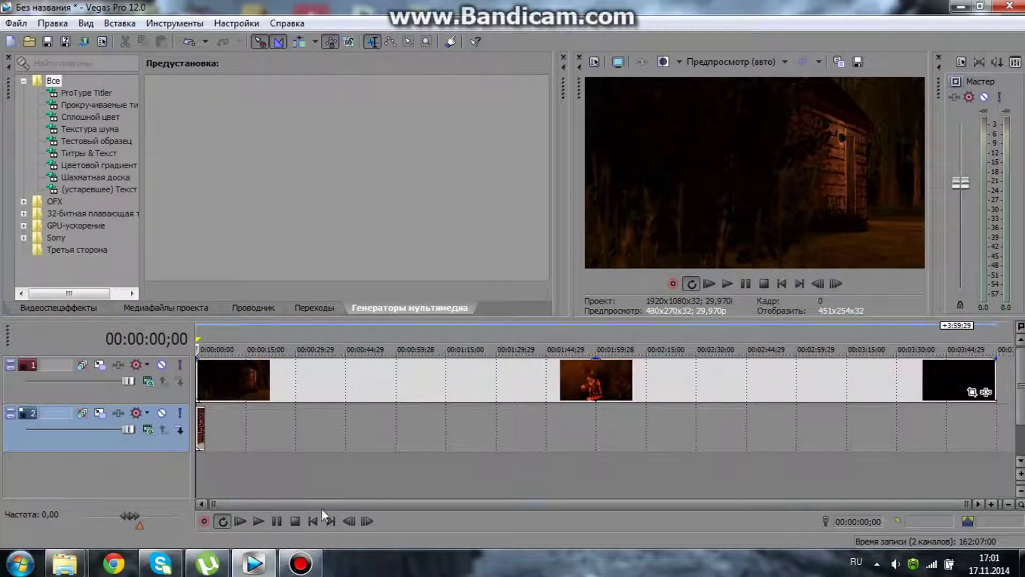
pyautogui.scroll(5, 235, 441)
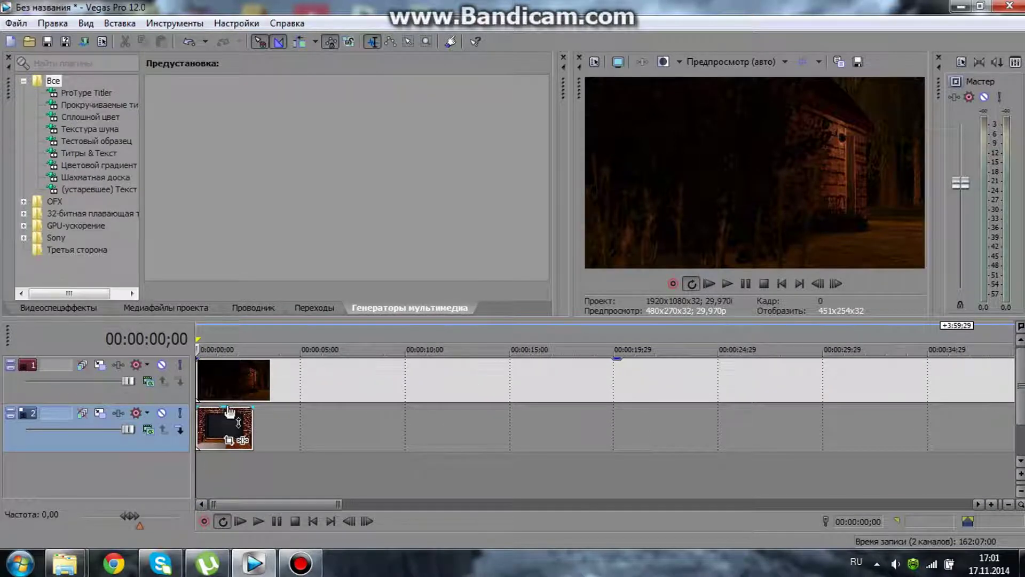
# - Preview frames between 1 and 5 seconds, then open Pan/Crop for the Экран 1 studio image
pyautogui.click(214, 422)
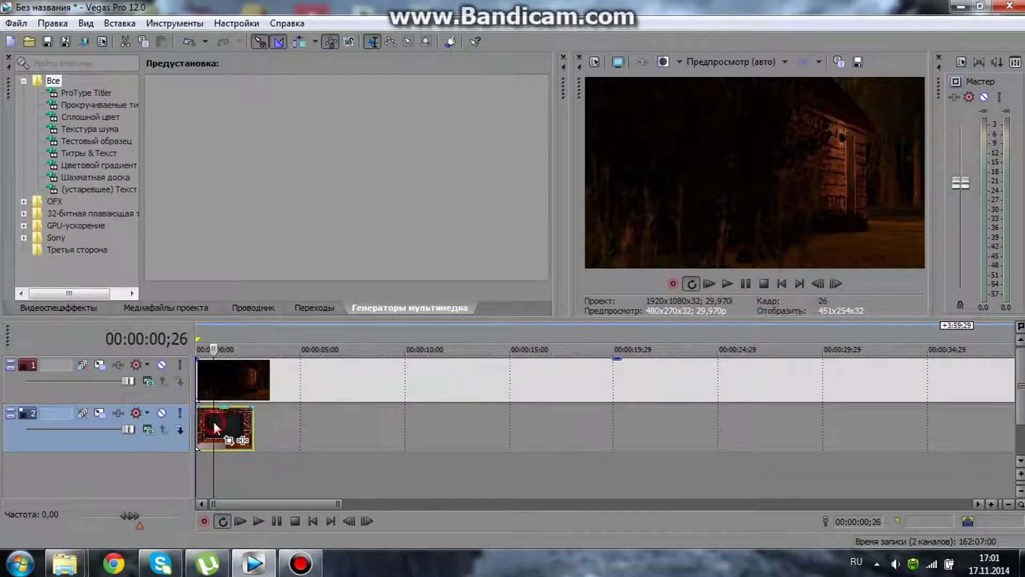
pyautogui.click(261, 380)
pyautogui.press('Home')
pyautogui.click(281, 431)
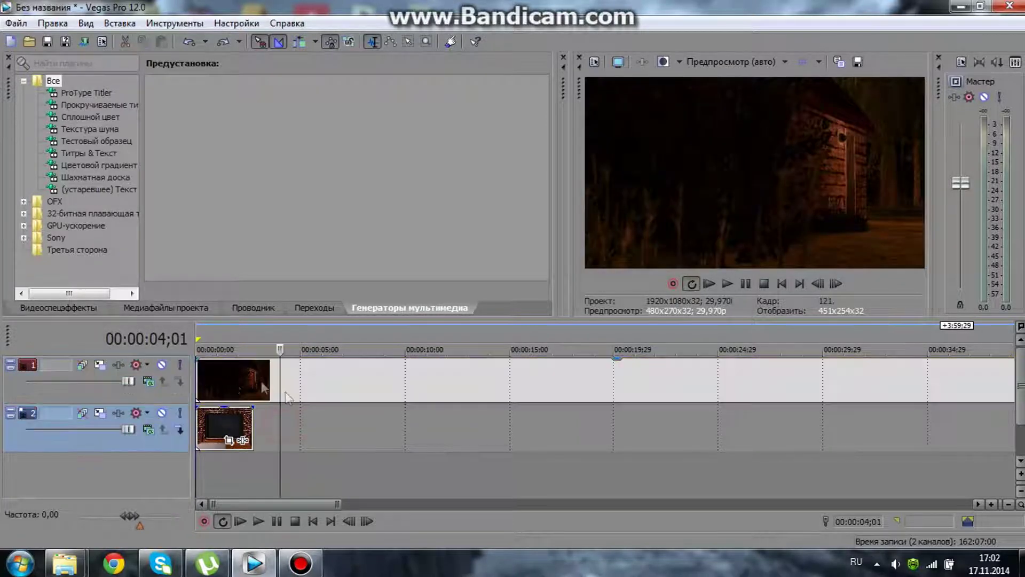
pyautogui.click(230, 387)
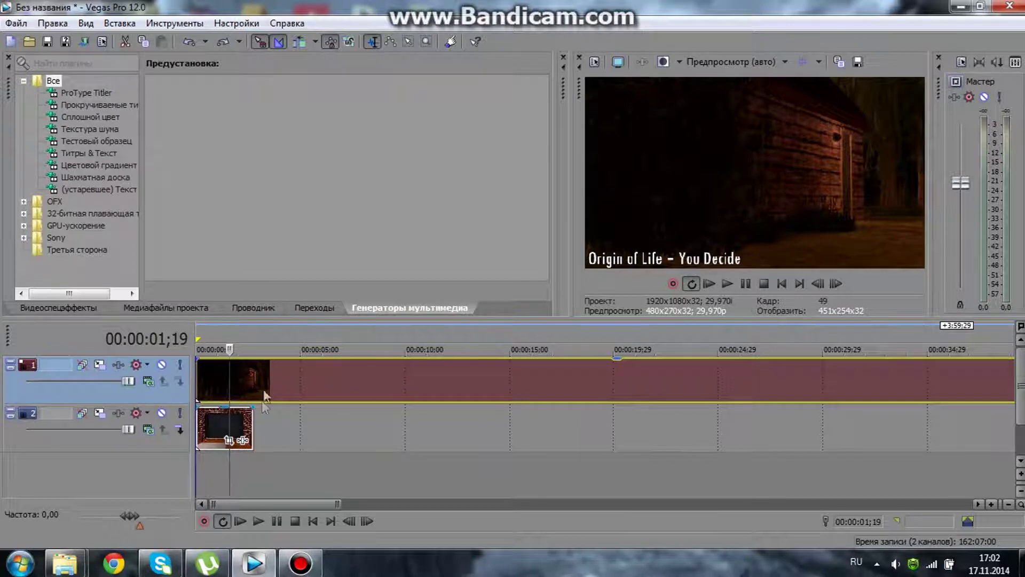
pyautogui.click(246, 380)
pyautogui.click(306, 377)
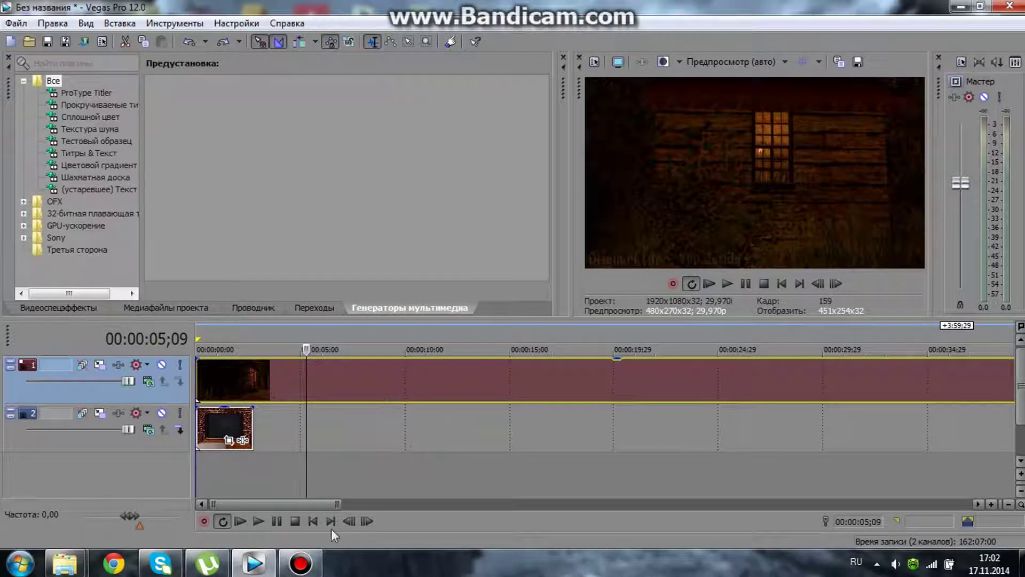
pyautogui.click(317, 521)
pyautogui.click(229, 440)
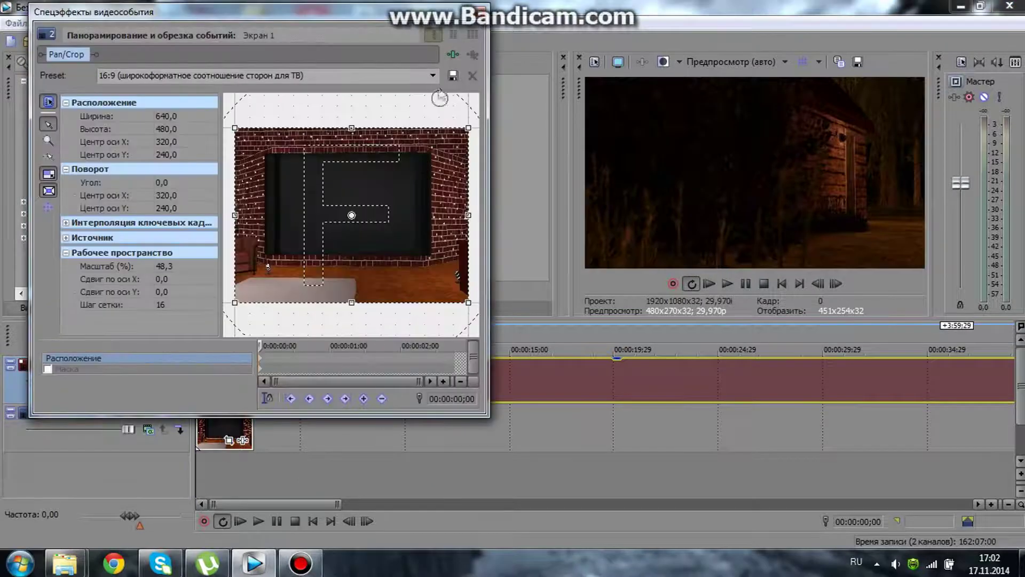
# - Apply the 16:9 widescreen preset (640×360), nudge the crop frame slightly up, and close Pan/Crop
pyautogui.click(432, 75)
pyautogui.click(363, 118)
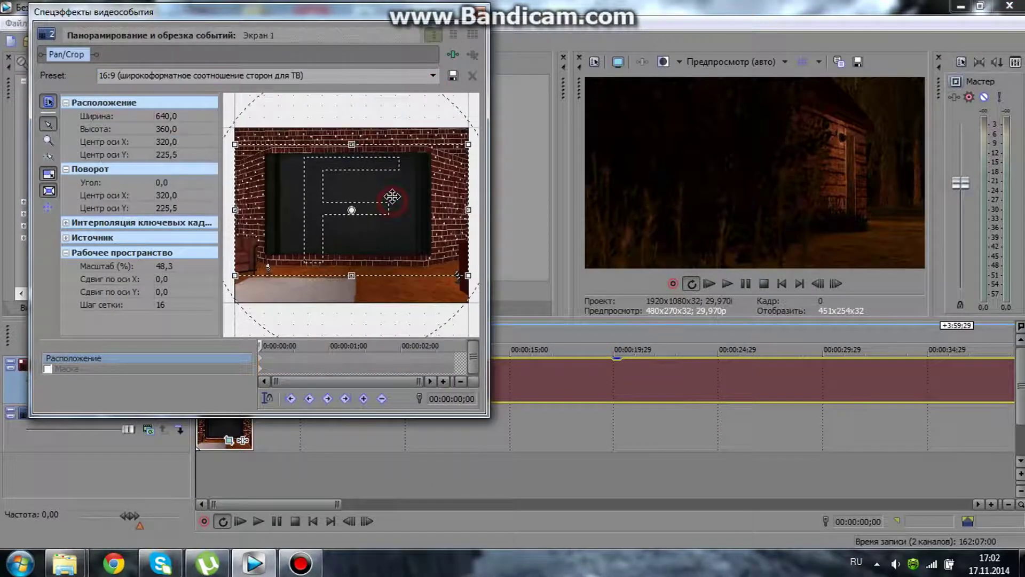
pyautogui.moveTo(392, 195); pyautogui.dragTo(392, 195)
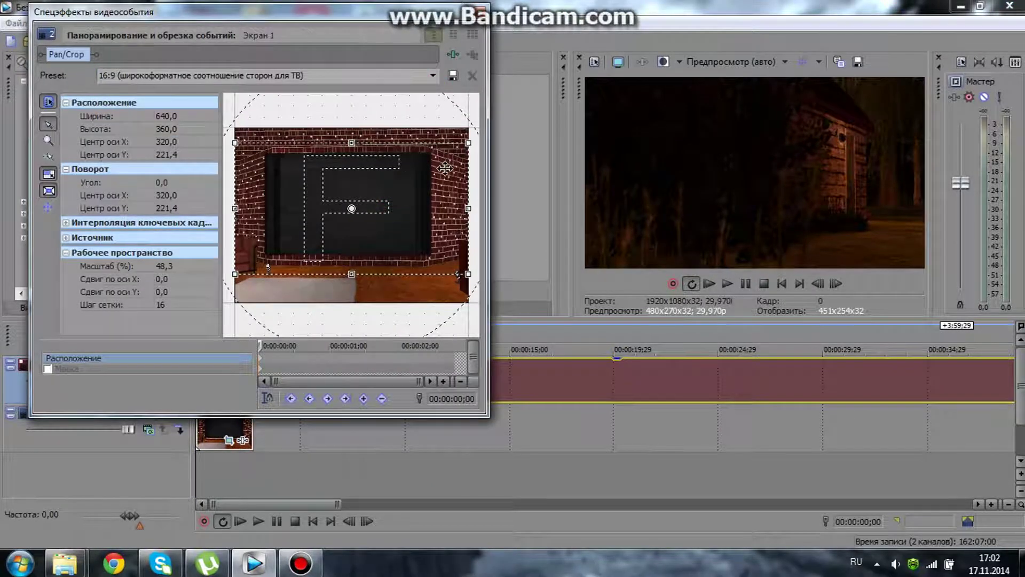
pyautogui.moveTo(445, 169); pyautogui.dragTo(445, 167)
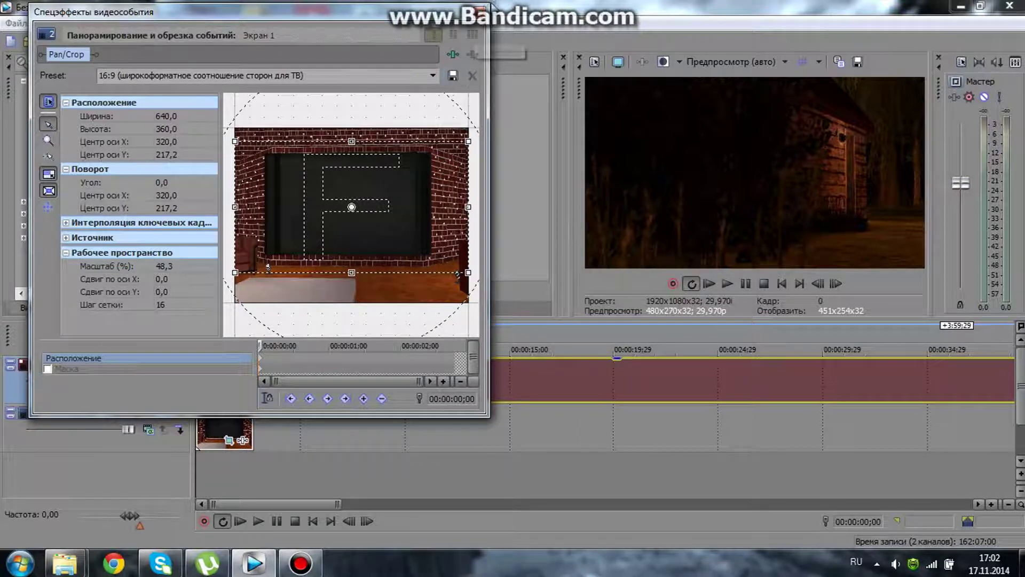
pyautogui.click(480, 11)
pyautogui.scroll(-5, 289, 362)
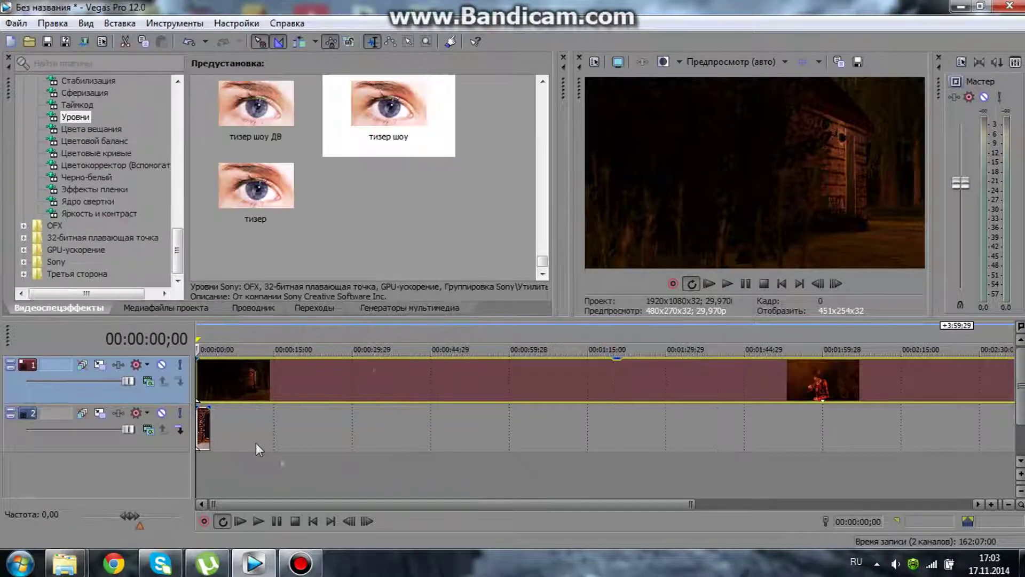
# - Zoom the timeline out to show the whole music video, preview a frame, and return to the start
pyautogui.scroll(-2, 366, 448)
pyautogui.scroll(-1, 434, 473)
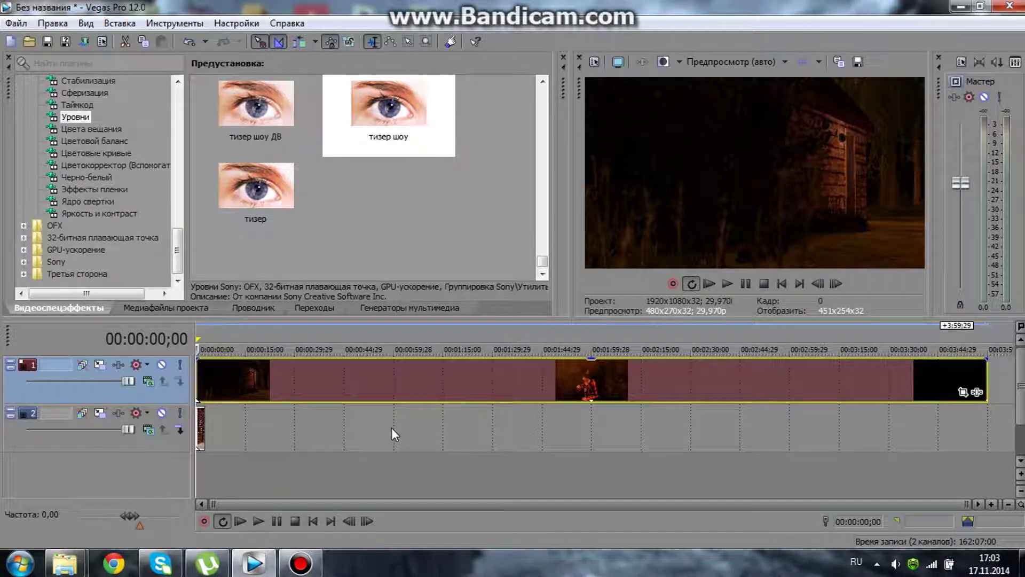
pyautogui.click(215, 370)
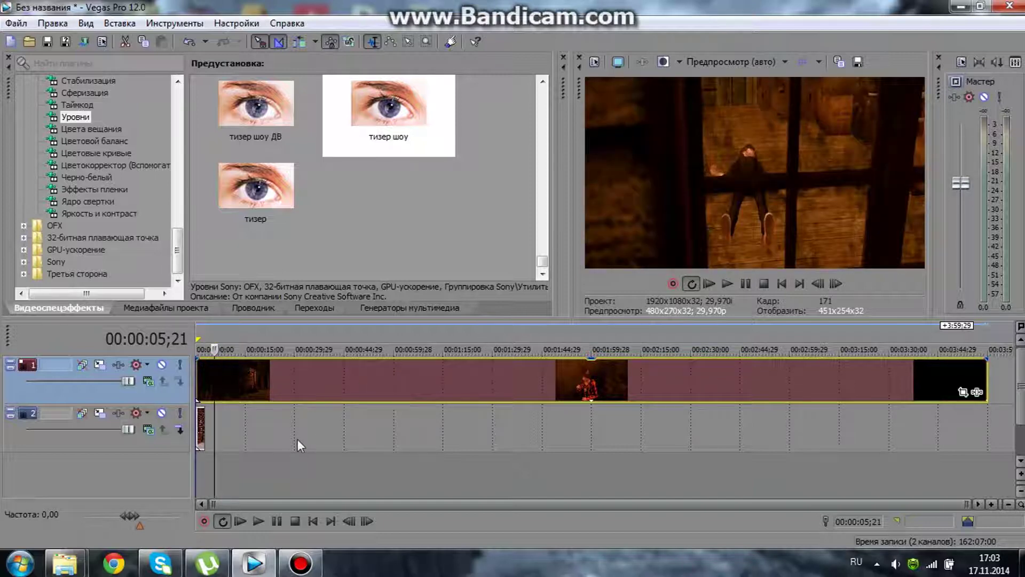
pyautogui.click(313, 521)
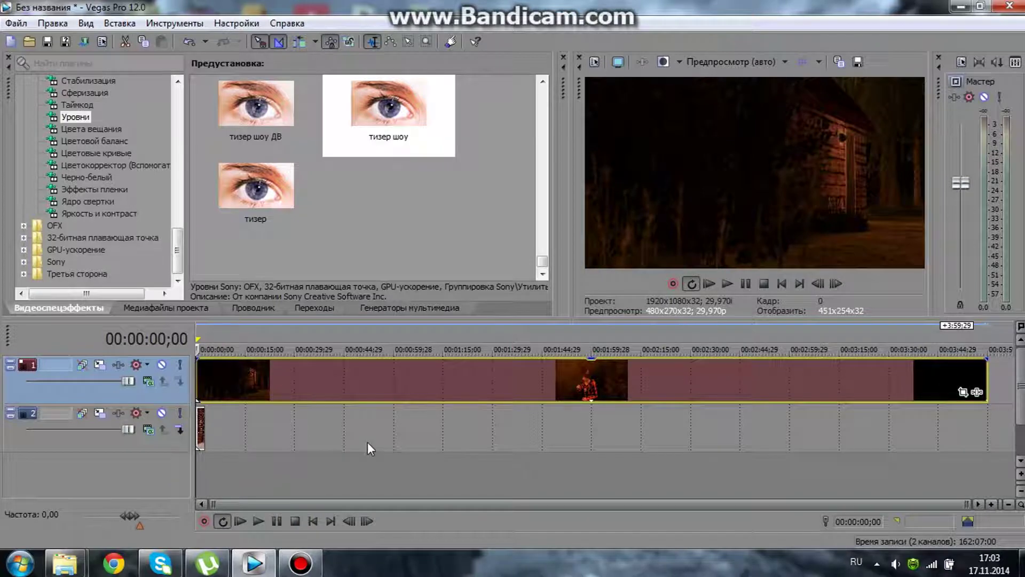
pyautogui.click(963, 393)
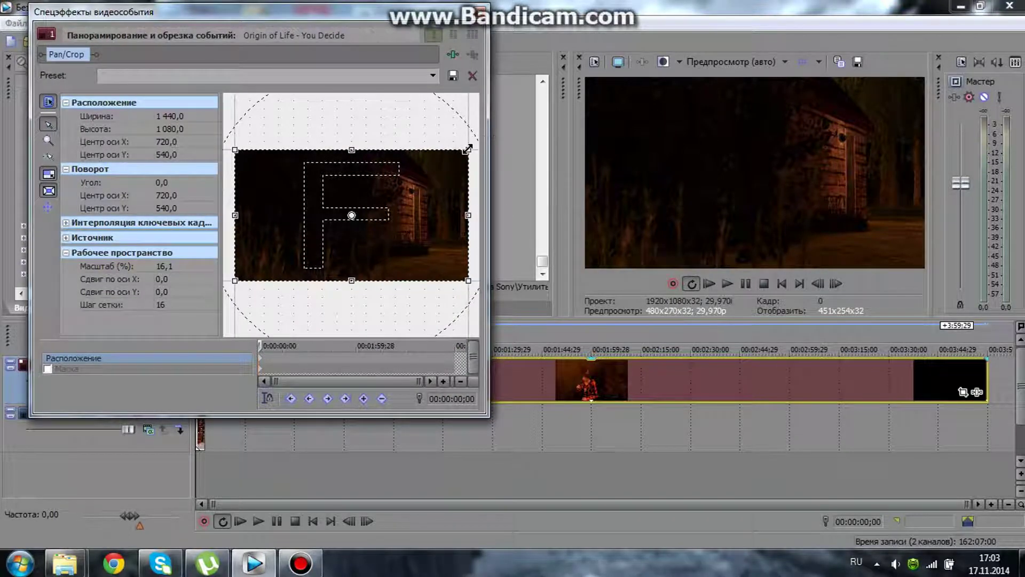
# - Enlarge the music video's crop frame to about 2132.7×1599.5 and recentre it in the studio screen
pyautogui.moveTo(467, 149)
pyautogui.mouseDown()
pyautogui.moveTo(448, 163)
pyautogui.moveTo(534, 100)
pyautogui.mouseUp()
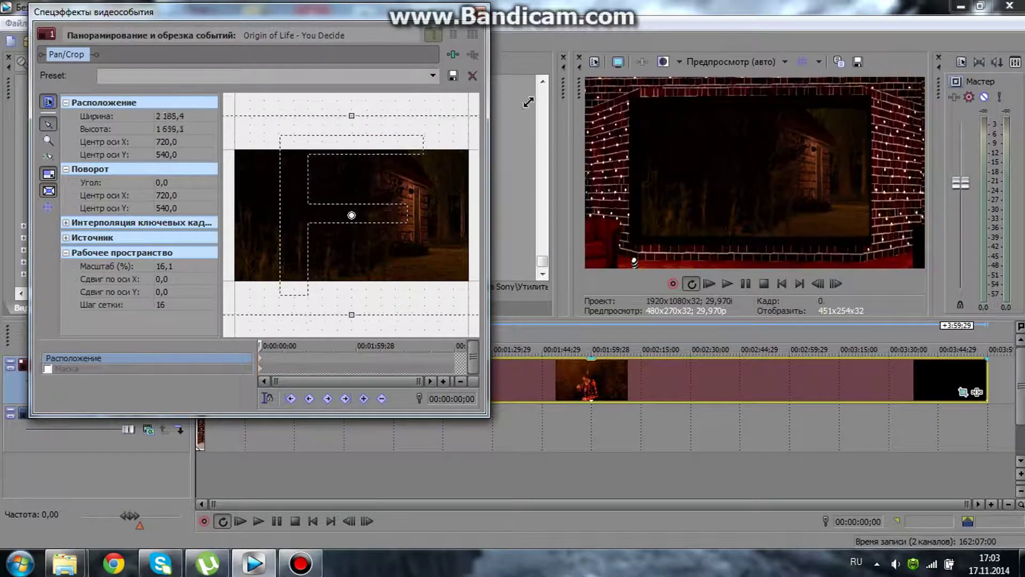
pyautogui.moveTo(534, 100); pyautogui.dragTo(527, 109)
pyautogui.moveTo(401, 177); pyautogui.dragTo(407, 179)
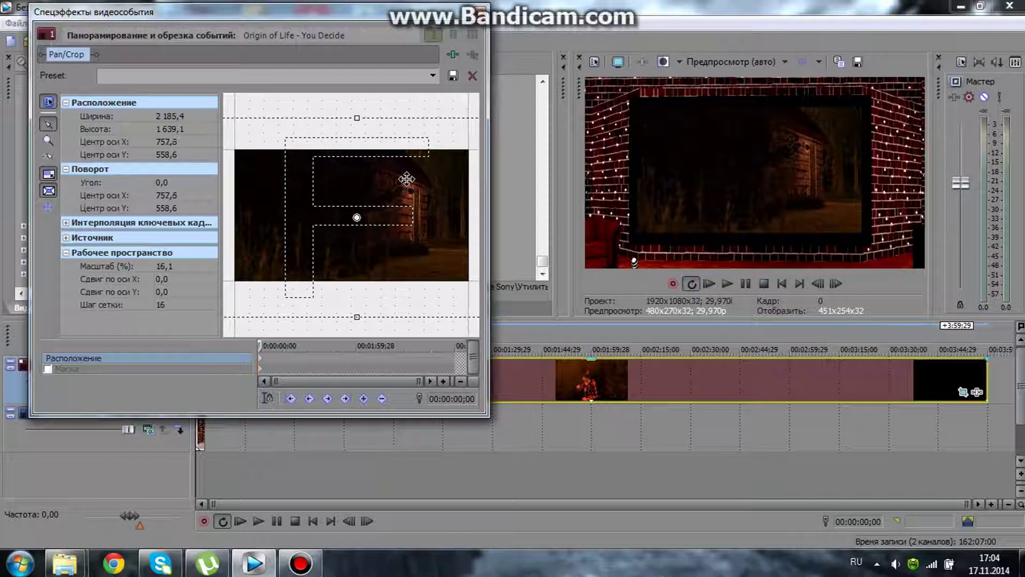
pyautogui.scroll(-3, 408, 179)
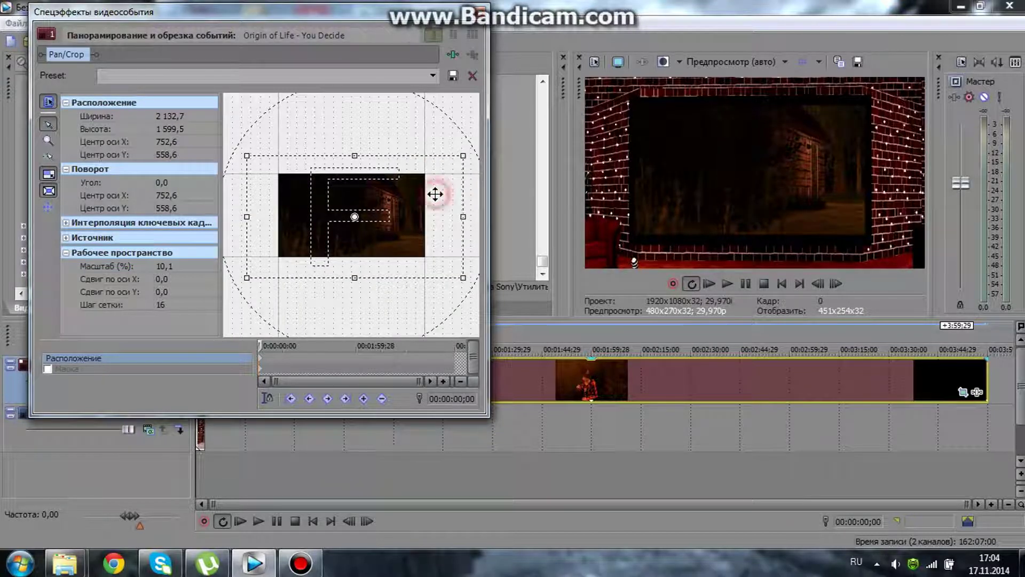
pyautogui.click(479, 7)
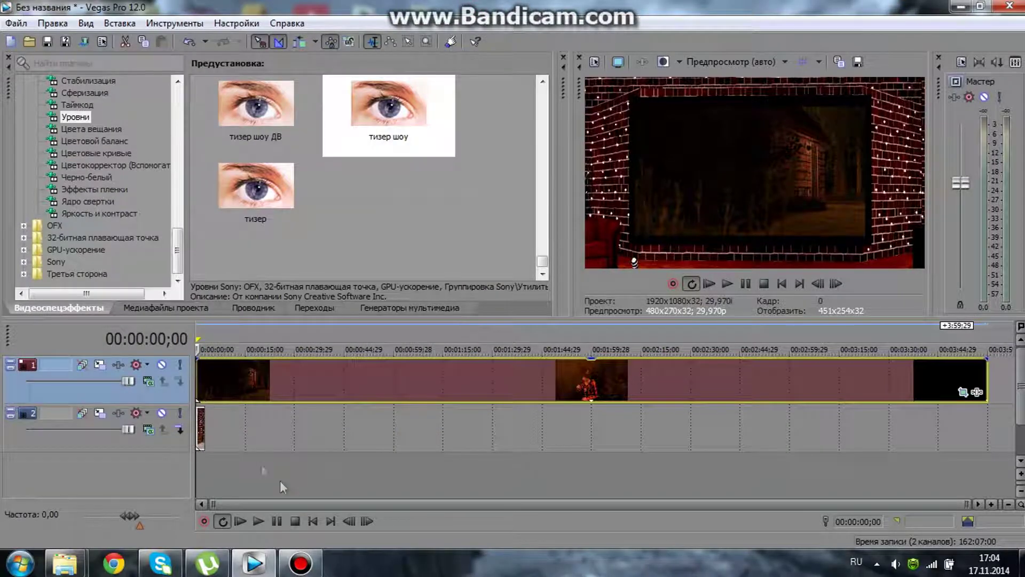
# - Stretch the Экран 1 studio image on track 2 to the end of the music video
pyautogui.scroll(5, 288, 422)
pyautogui.scroll(2, 291, 438)
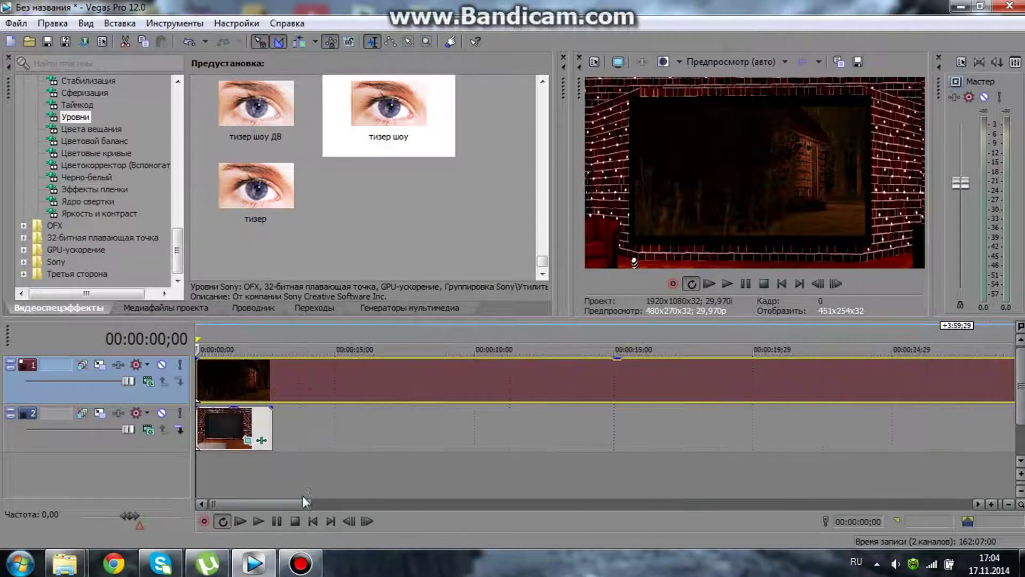
pyautogui.click(259, 521)
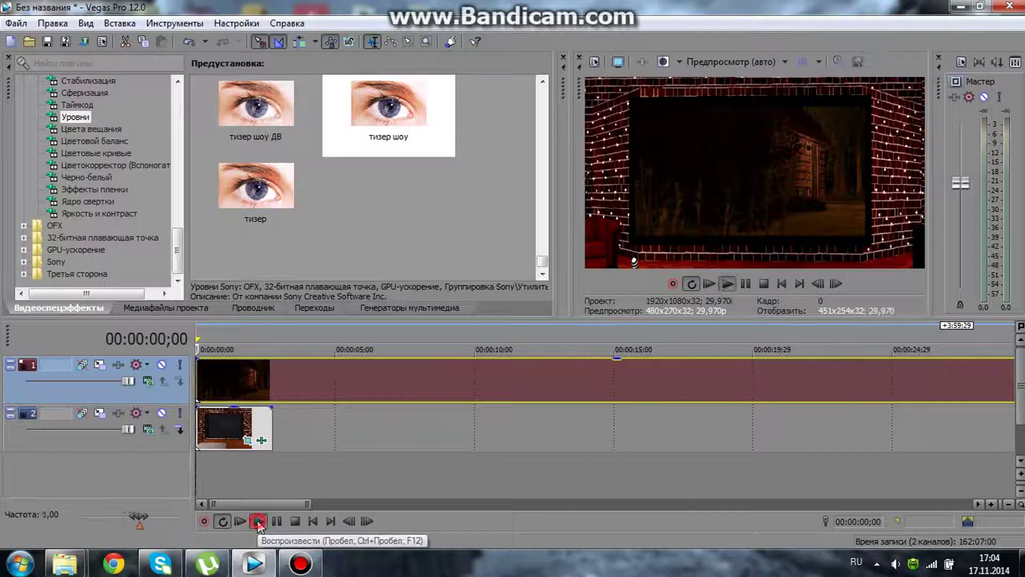
pyautogui.moveTo(272, 427); pyautogui.dragTo(964, 435)
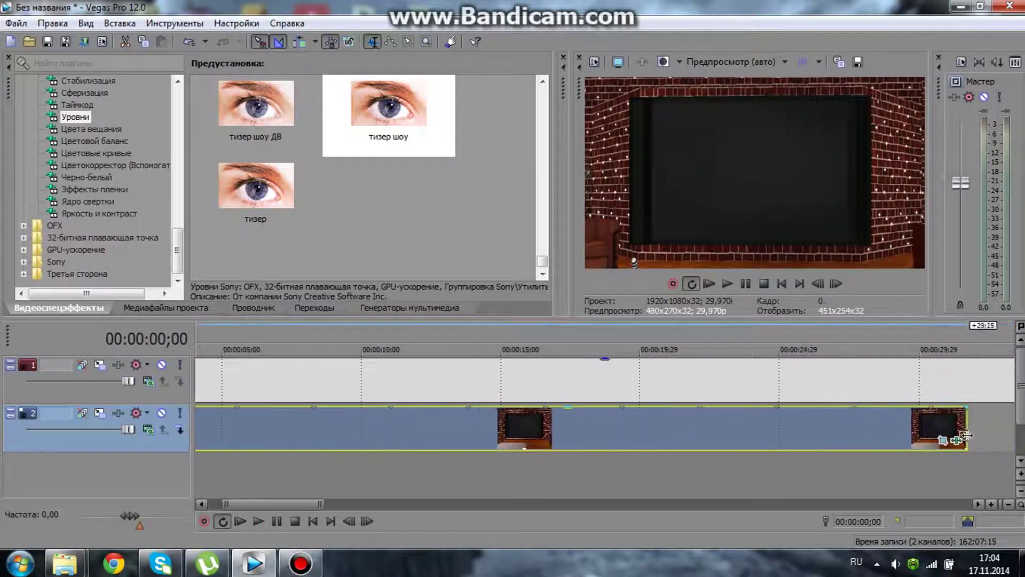
pyautogui.scroll(-4, 726, 411)
pyautogui.scroll(-3, 367, 423)
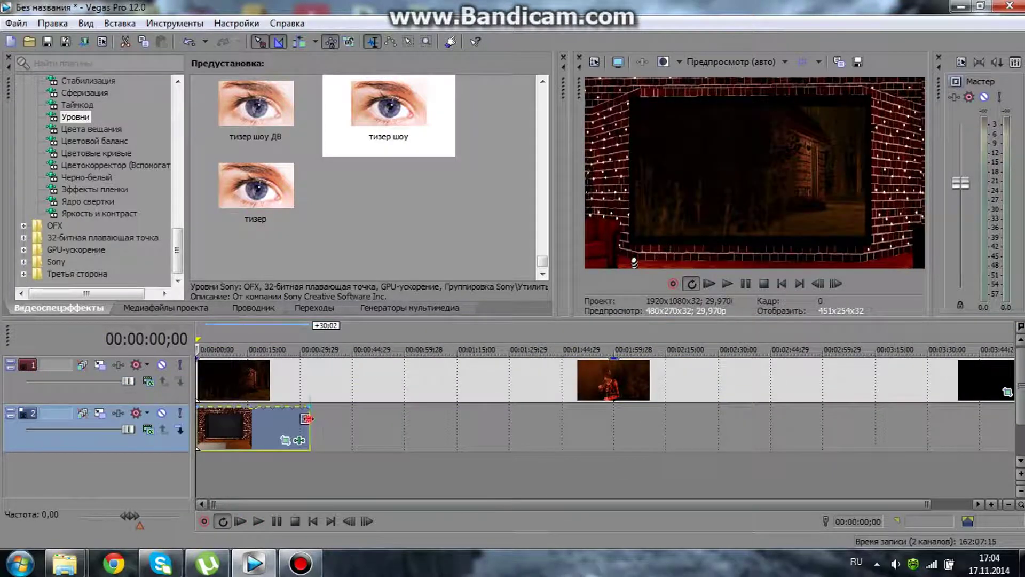
pyautogui.moveTo(308, 418); pyautogui.dragTo(1004, 422)
# - Play back the combined video, pause it, and rewind to the project start
pyautogui.click(258, 522)
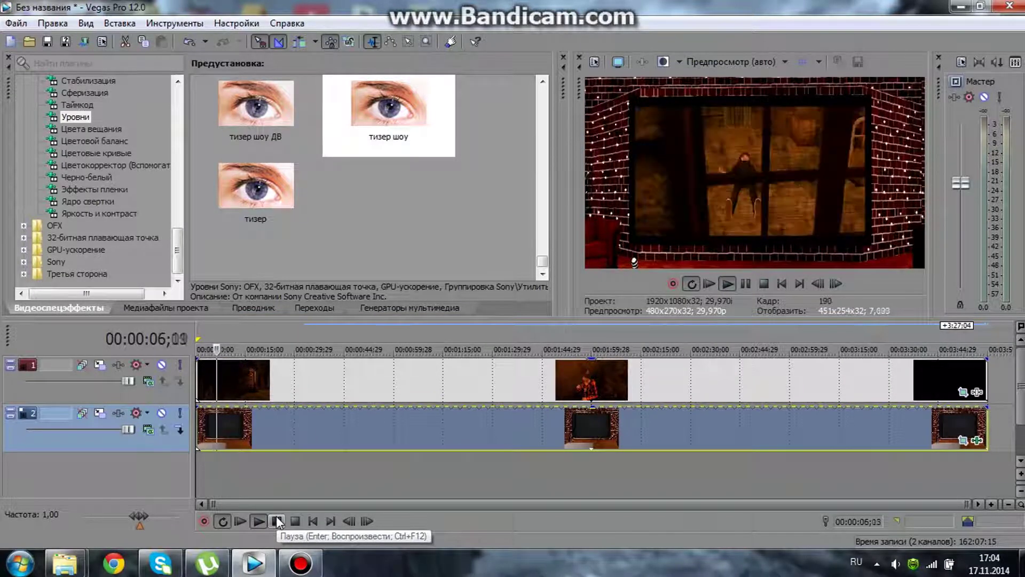
pyautogui.click(278, 522)
pyautogui.click(314, 522)
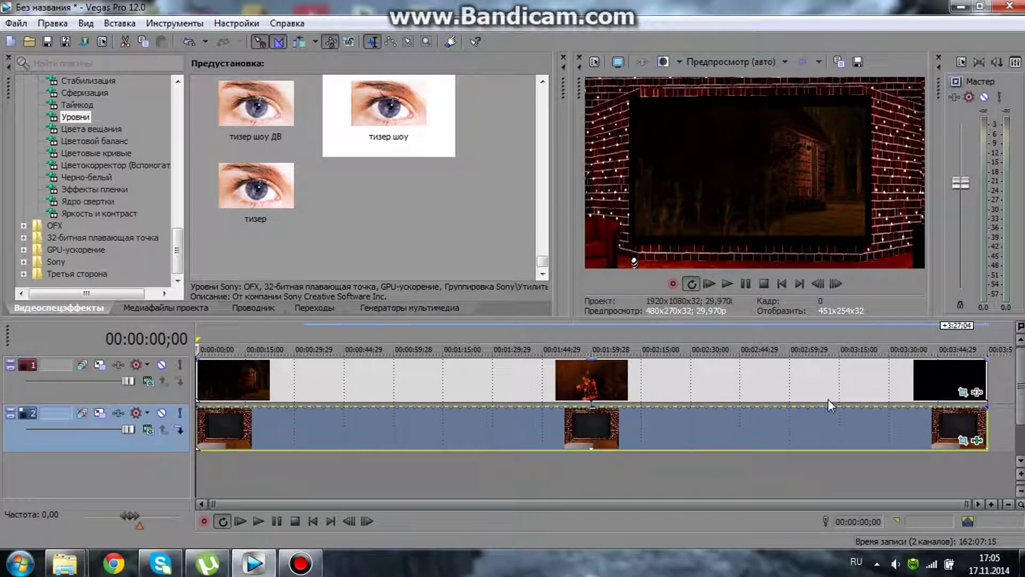
pyautogui.click(963, 392)
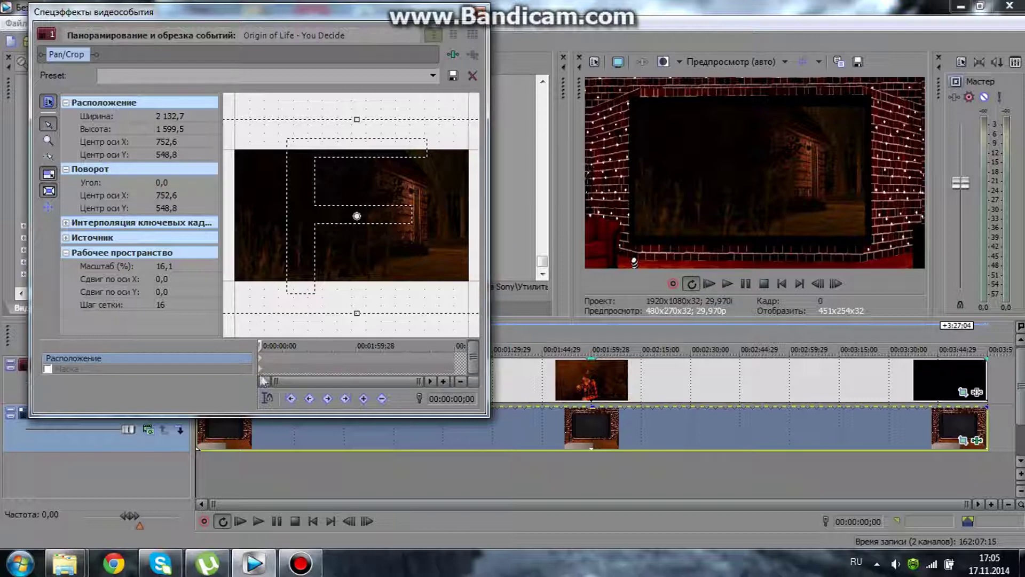
# - Select the first Pan/Crop keyframe and scrub the music video to check its 2132.7×1599.5 framing
pyautogui.click(262, 365)
pyautogui.moveTo(259, 344)
pyautogui.mouseDown()
pyautogui.moveTo(283, 345)
pyautogui.moveTo(272, 345)
pyautogui.mouseUp()
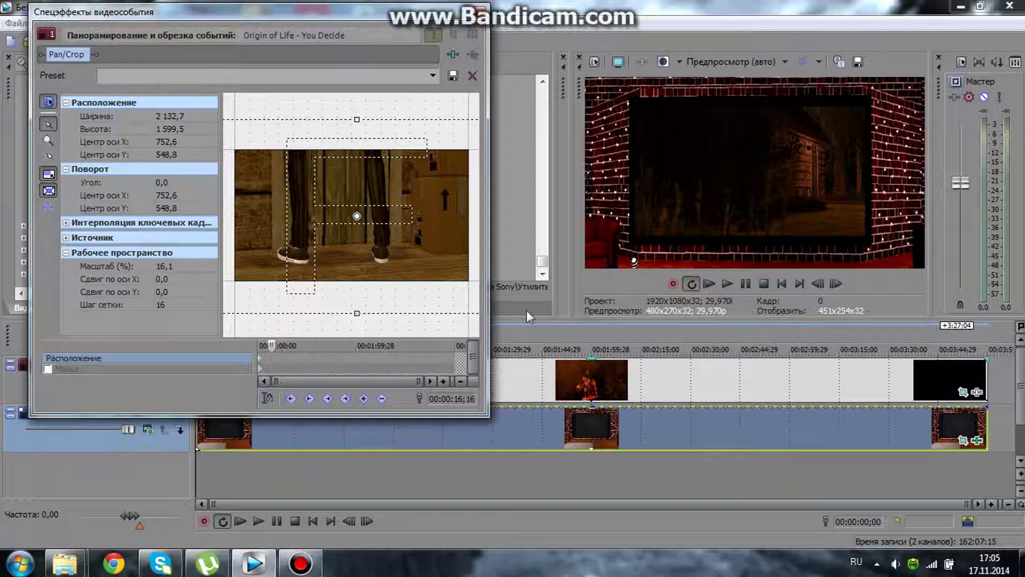
pyautogui.moveTo(270, 344); pyautogui.dragTo(269, 345)
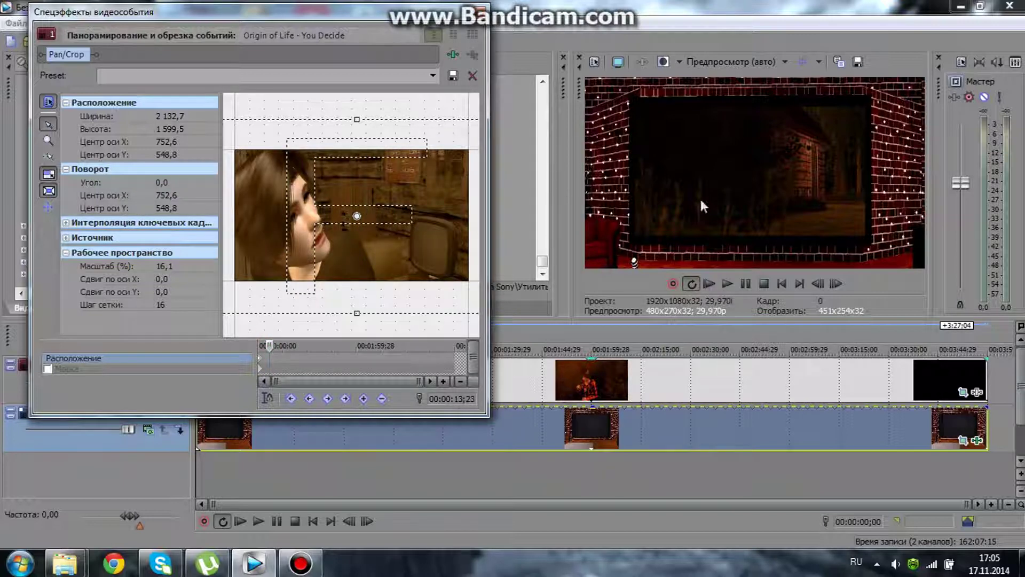
pyautogui.scroll(-2, 443, 155)
pyautogui.scroll(-2, 449, 156)
pyautogui.scroll(-1, 455, 158)
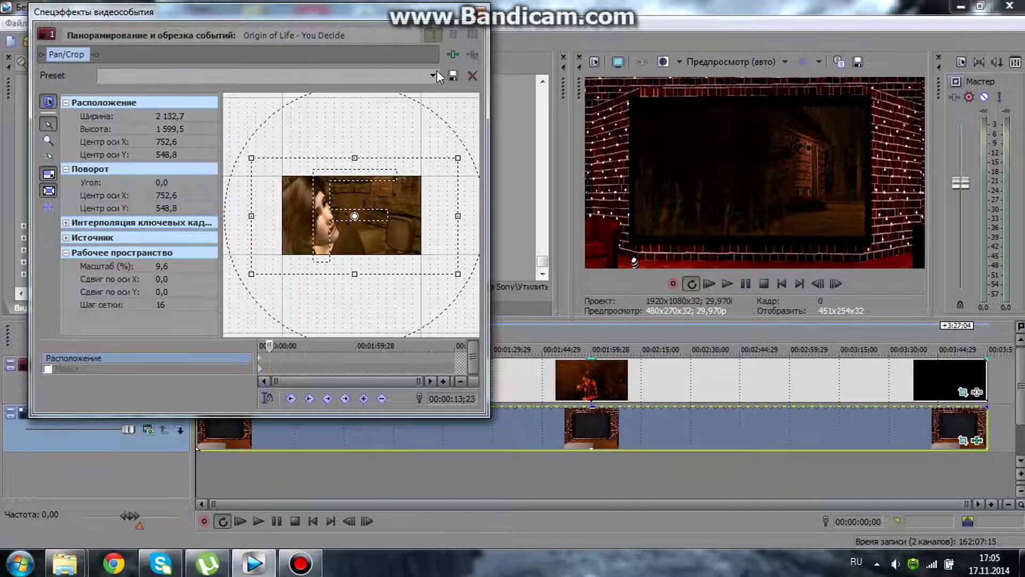
# - Apply the 16:9 widescreen preset, framing the video at 1440×1080 centred at 720, 540
pyautogui.click(433, 75)
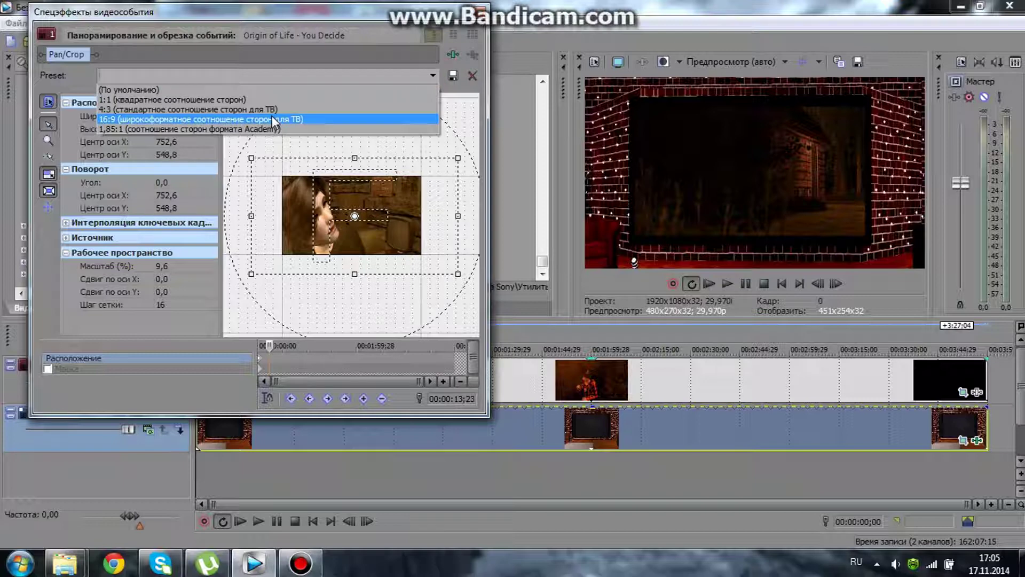
pyautogui.click(417, 48)
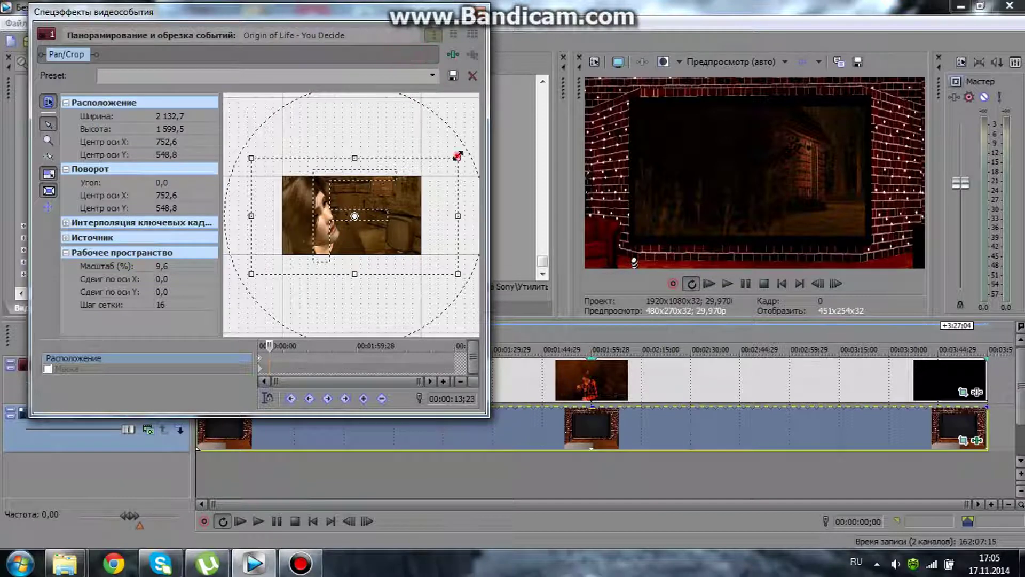
pyautogui.moveTo(457, 155); pyautogui.dragTo(444, 172)
pyautogui.click(433, 76)
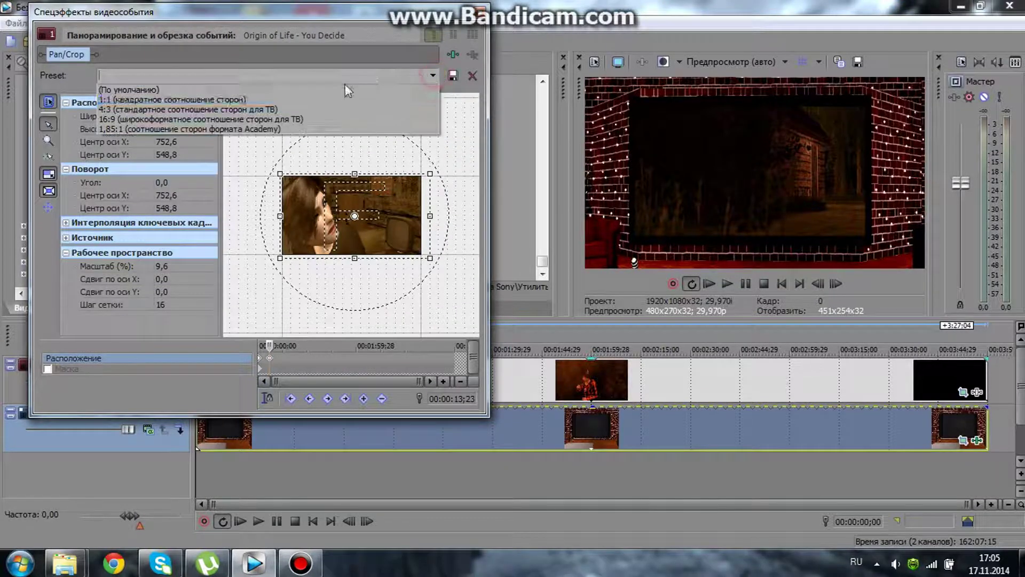
pyautogui.click(304, 116)
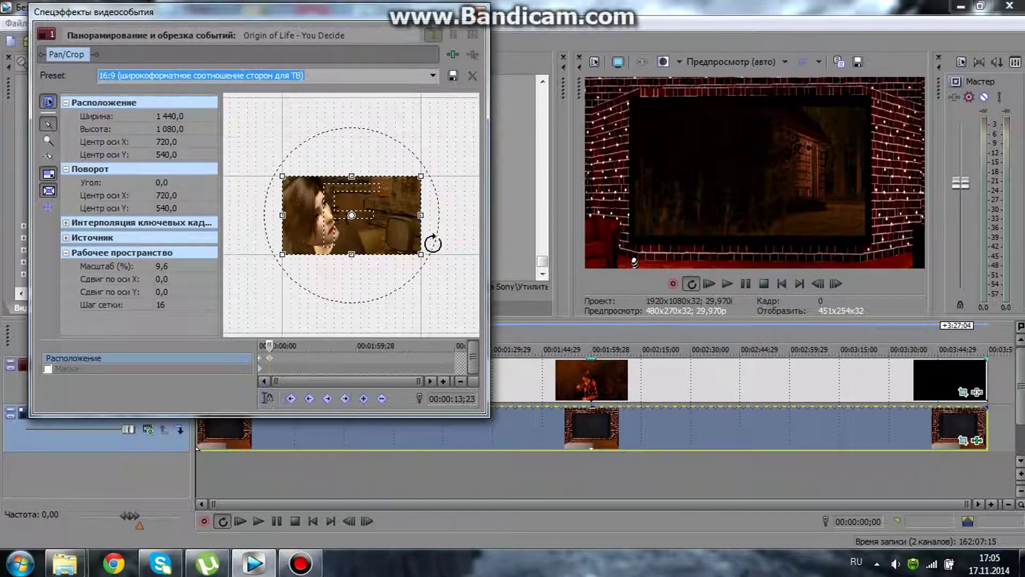
# - Zoom the Pan/Crop workspace, preview the framing near the clip's end, then return to the first keyframe
pyautogui.click(442, 277)
pyautogui.scroll(1, 442, 277)
pyautogui.scroll(1, 412, 286)
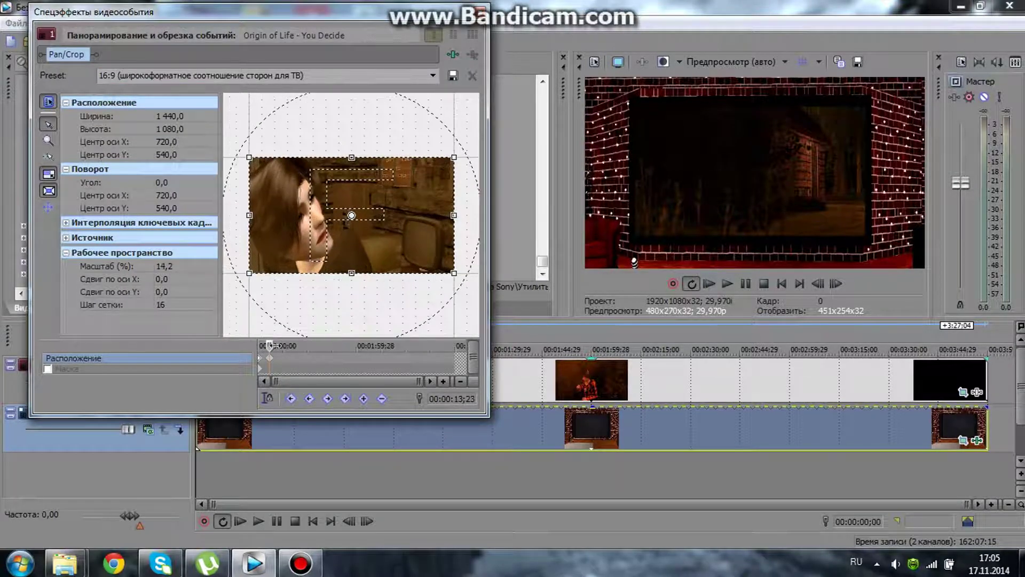
pyautogui.click(436, 345)
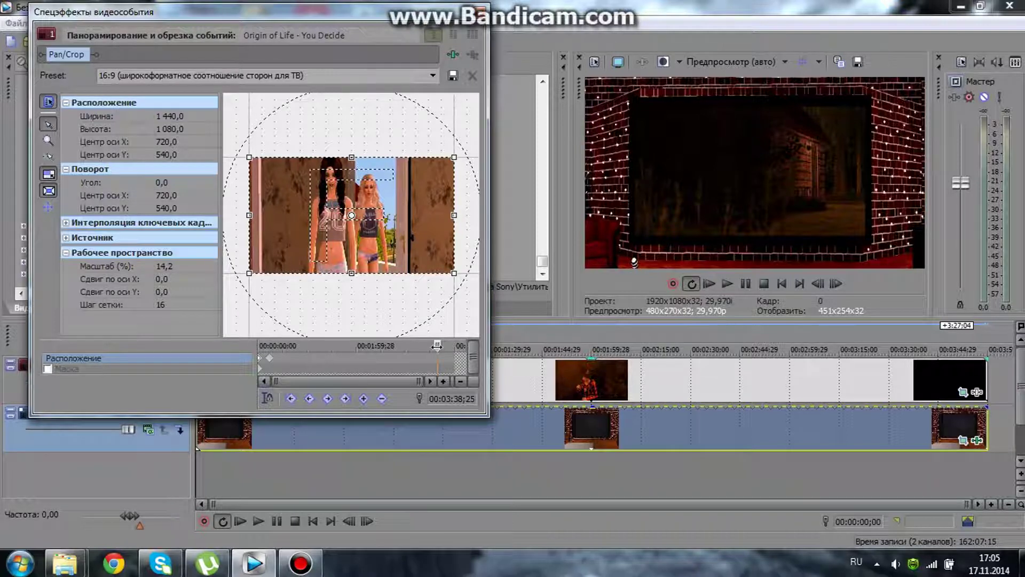
pyautogui.click(270, 357)
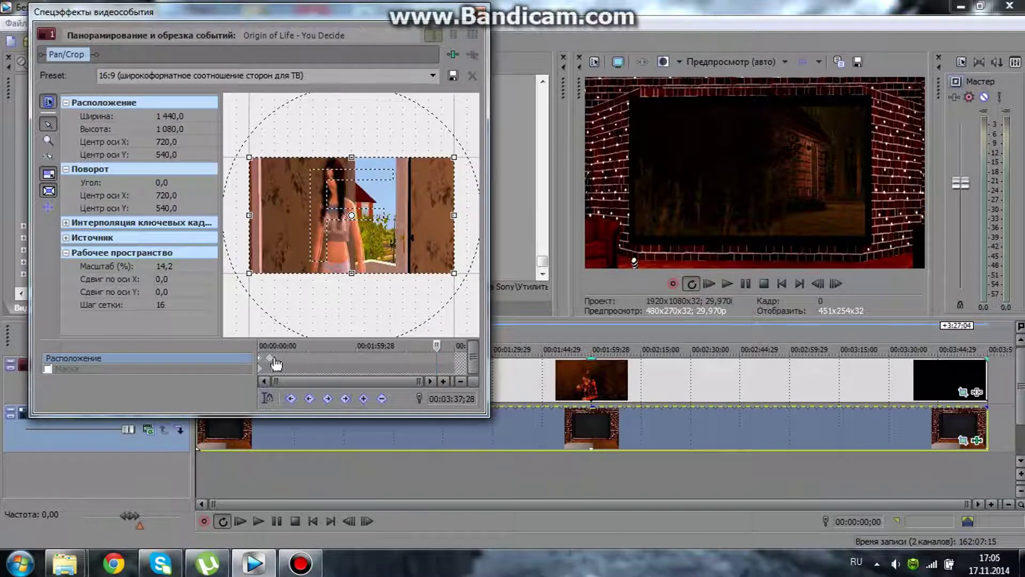
# - Copy the first keyframe's framing and paste it as a new keyframe near the clip's end
pyautogui.rightClick(271, 359)
pyautogui.click(322, 391)
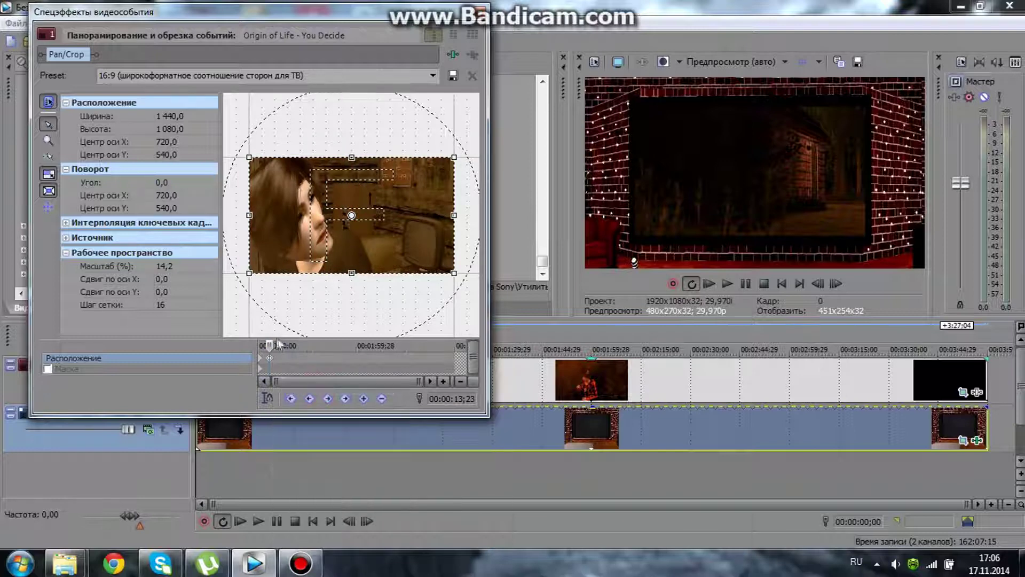
pyautogui.moveTo(270, 345); pyautogui.dragTo(442, 346)
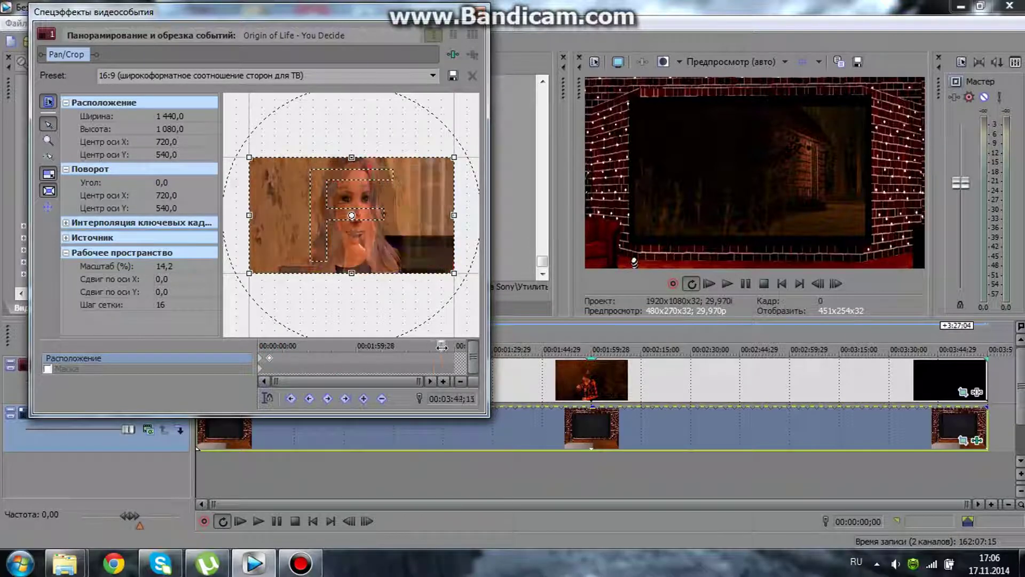
pyautogui.rightClick(441, 354)
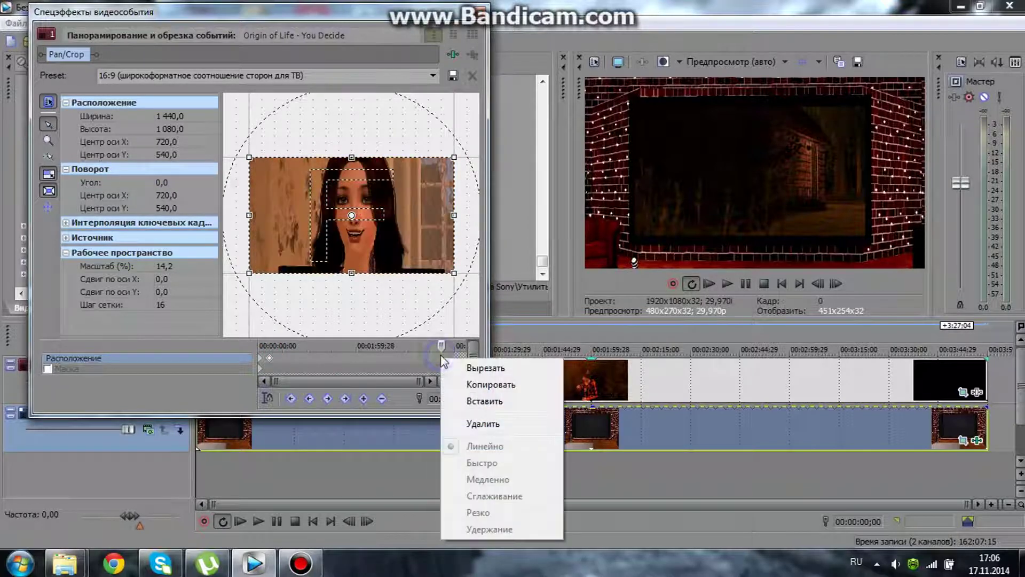
pyautogui.click(476, 403)
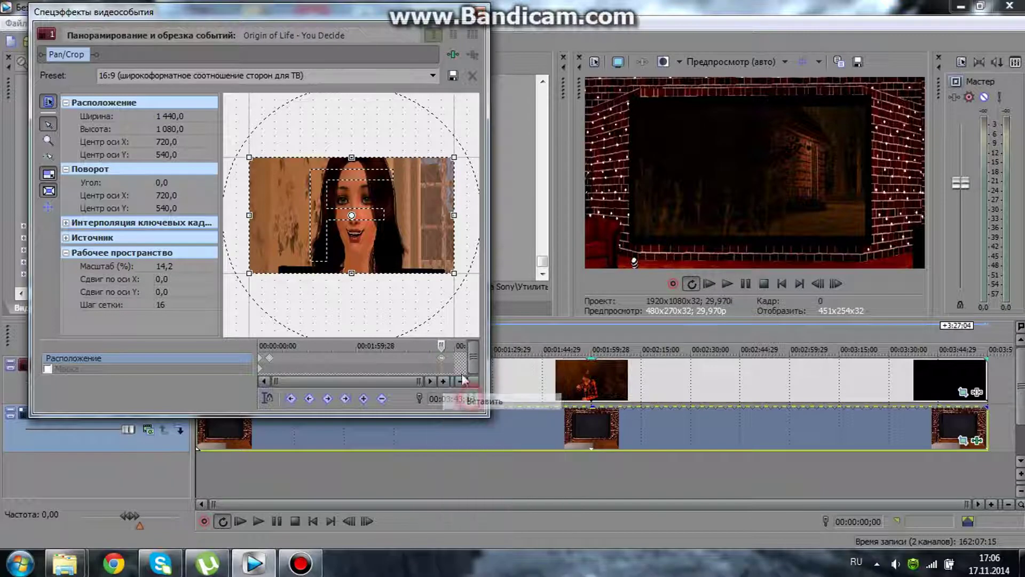
# - Paste the copied framing again, including at the clip's end (00:03:59;29), then close Pan/Crop
pyautogui.rightClick(260, 361)
pyautogui.click(332, 398)
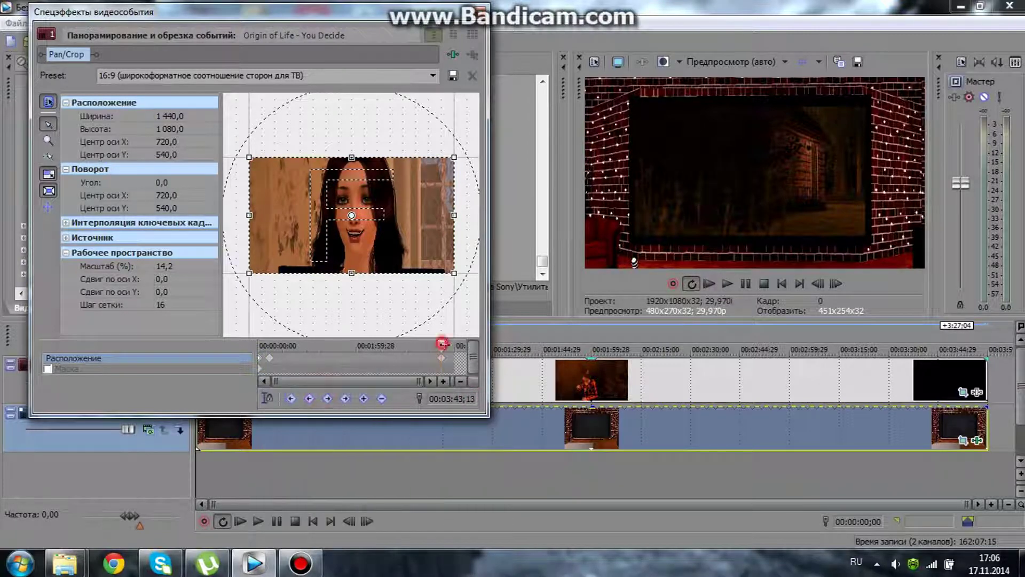
pyautogui.moveTo(450, 346); pyautogui.dragTo(483, 347)
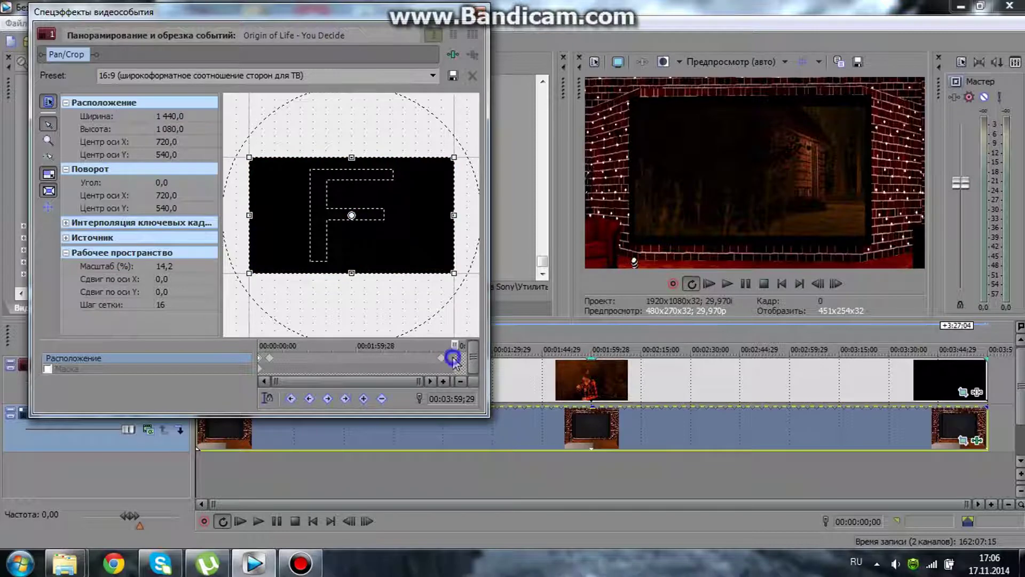
pyautogui.rightClick(456, 361)
pyautogui.click(489, 404)
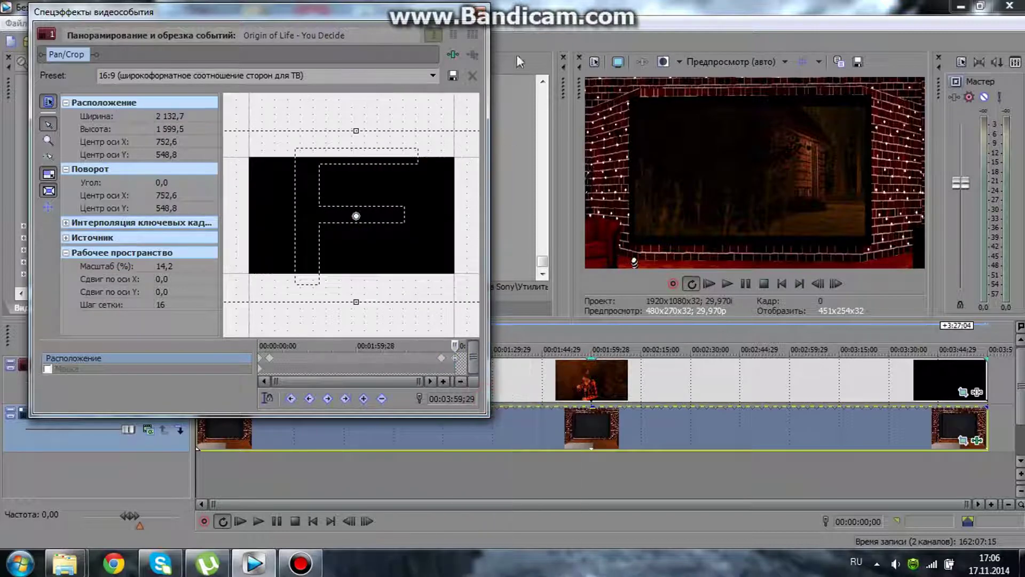
pyautogui.click(481, 9)
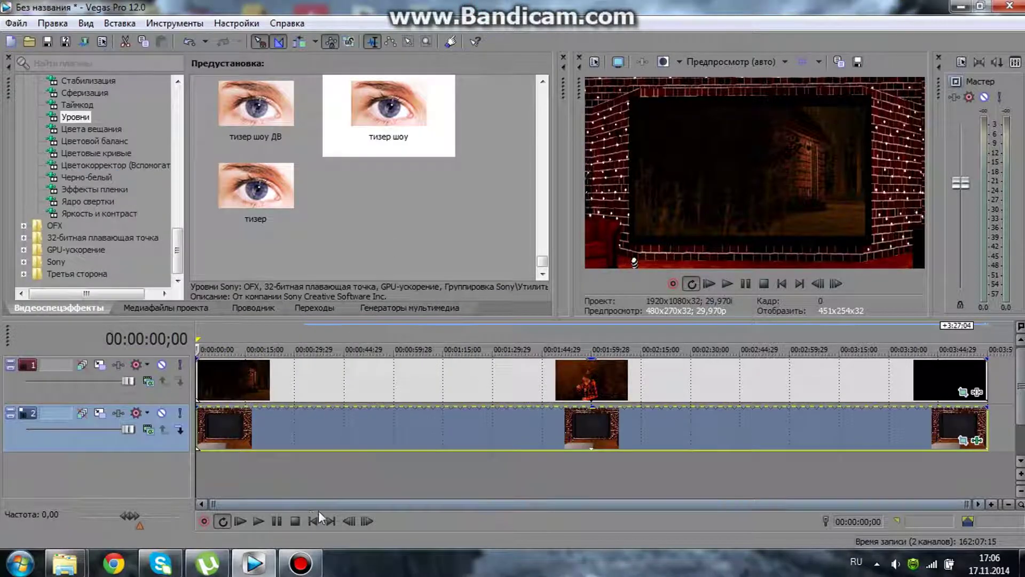
pyautogui.click(263, 517)
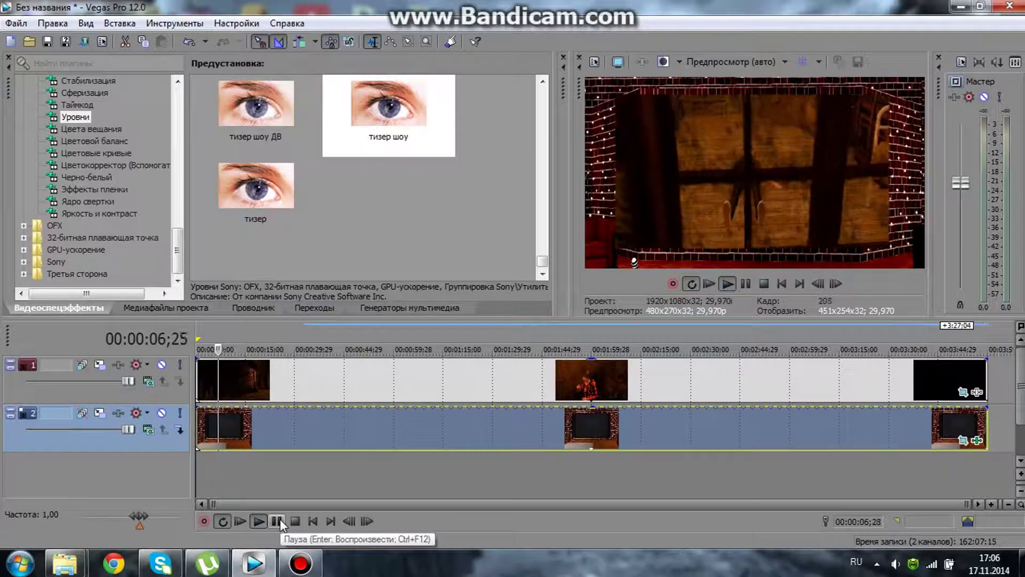
pyautogui.click(277, 521)
pyautogui.click(965, 392)
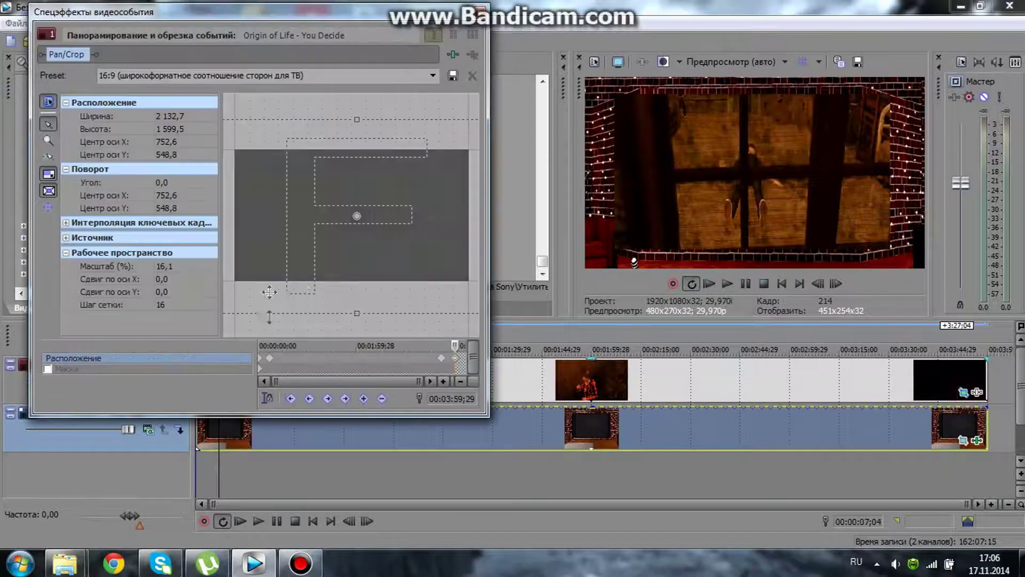
pyautogui.click(270, 358)
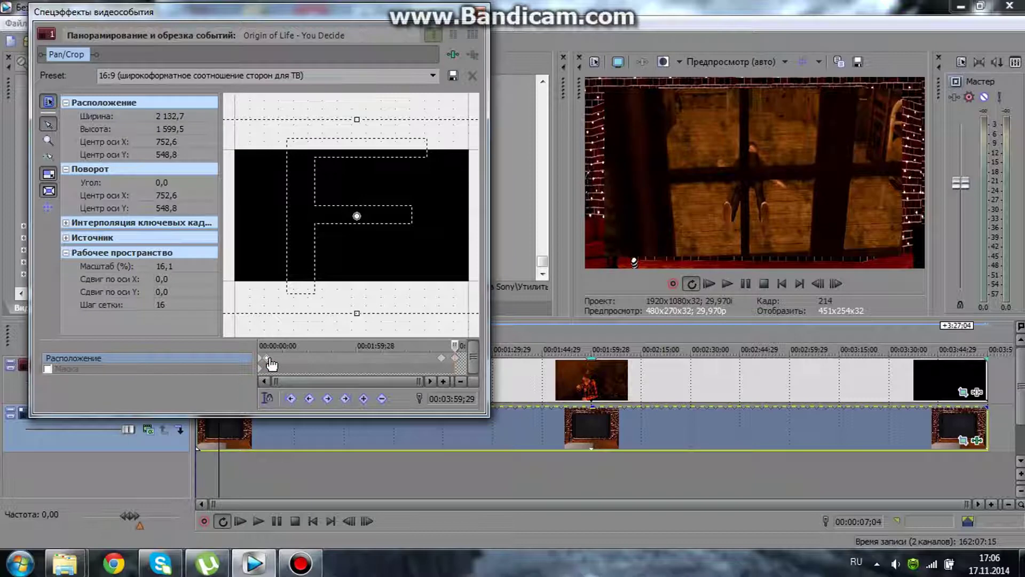
pyautogui.click(442, 358)
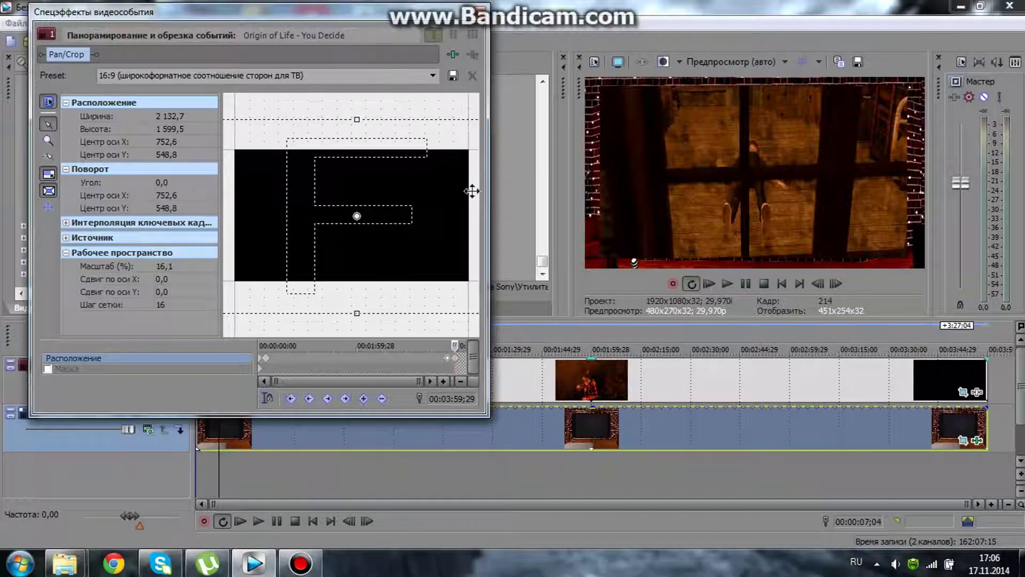
pyautogui.click(481, 9)
pyautogui.click(313, 521)
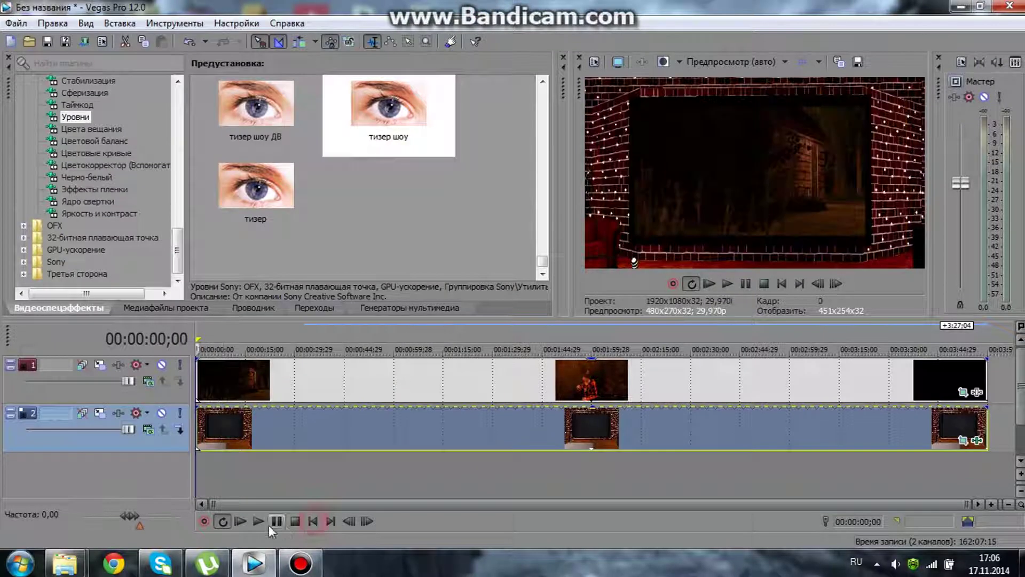
# - Play the project from the start to watch the music video inside the studio's TV screen
pyautogui.click(259, 522)
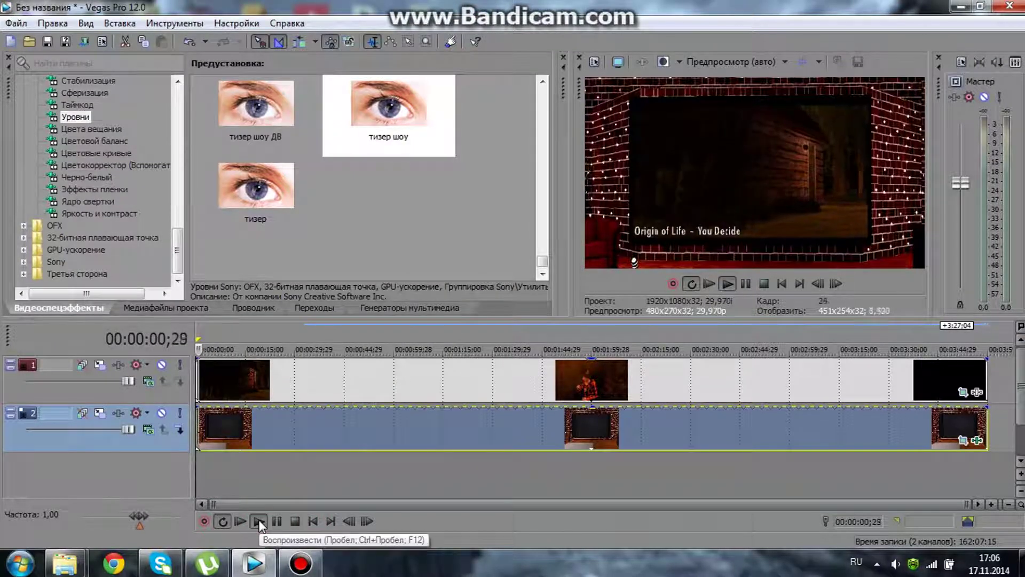